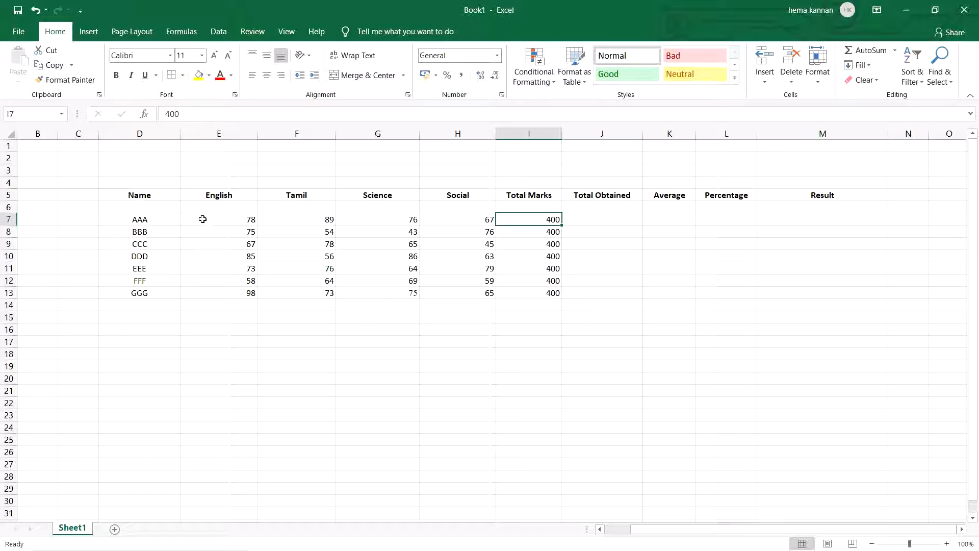
Step: Calculate AAA's Total Obtained in J7 by listing each subject cell separately, with the formula =SUM(E7,F7,G7,H7)
left_click_drag(202, 219, 443, 220)
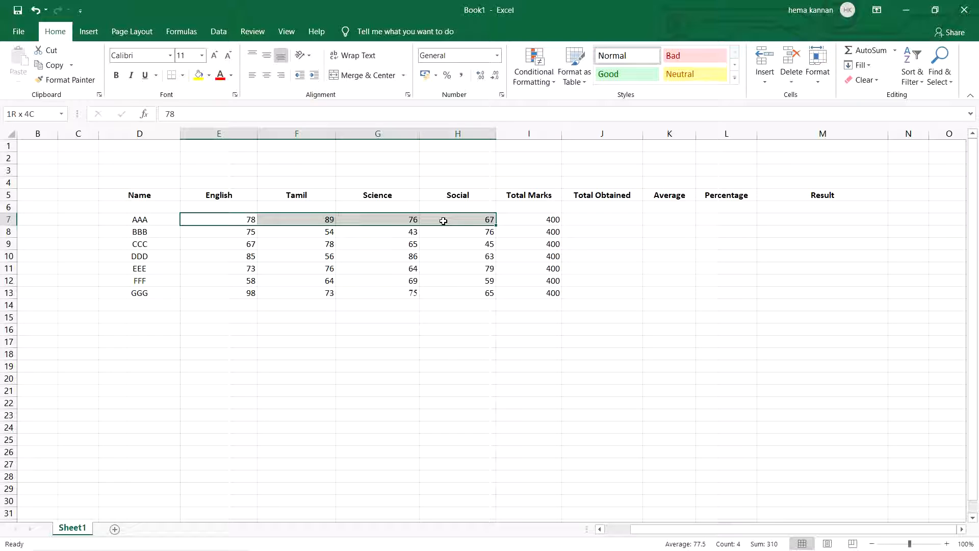
left_click_drag(443, 220, 443, 221)
double_click(603, 219)
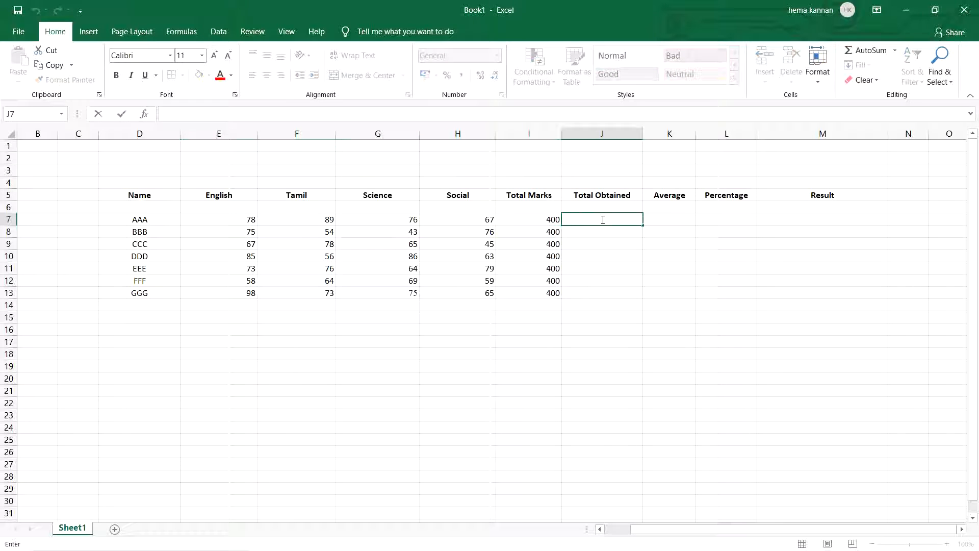
type("=")
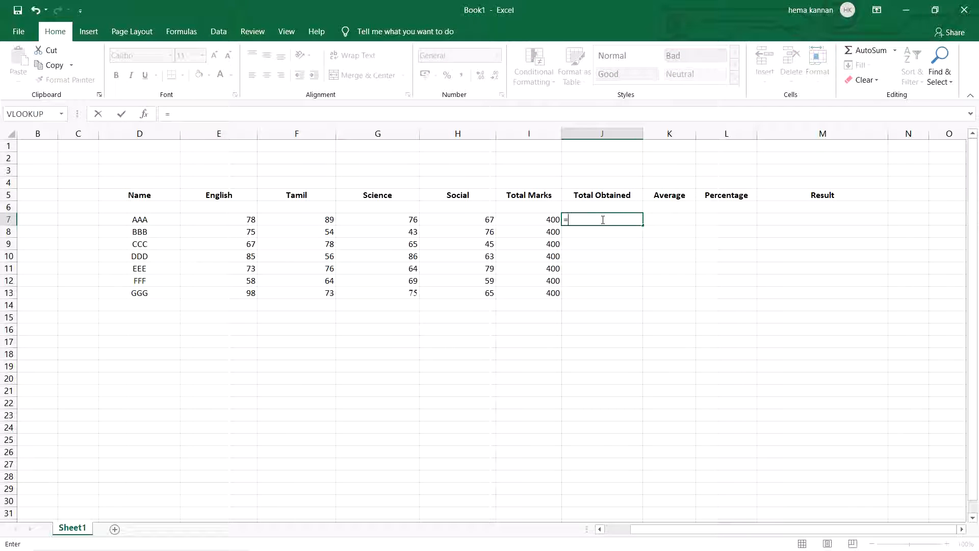
type("SUM")
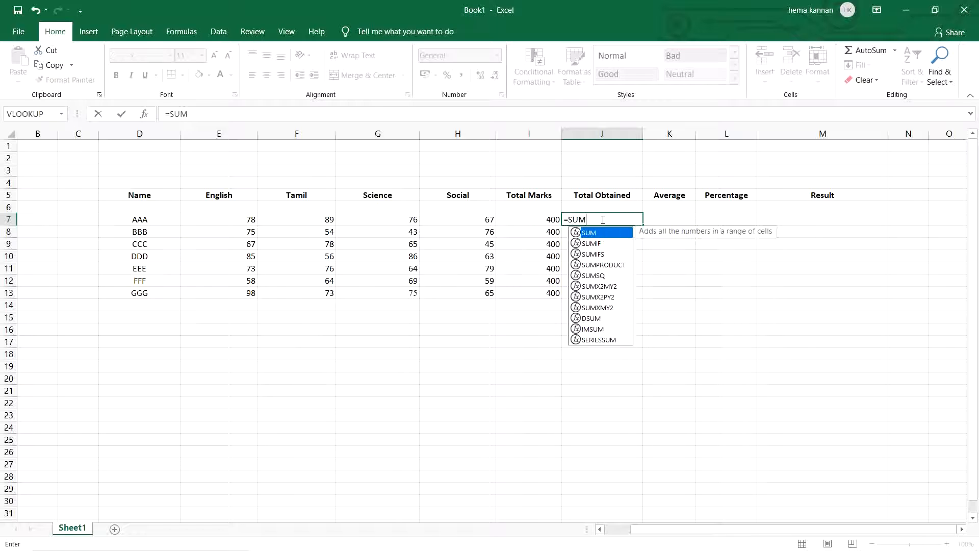
type("(")
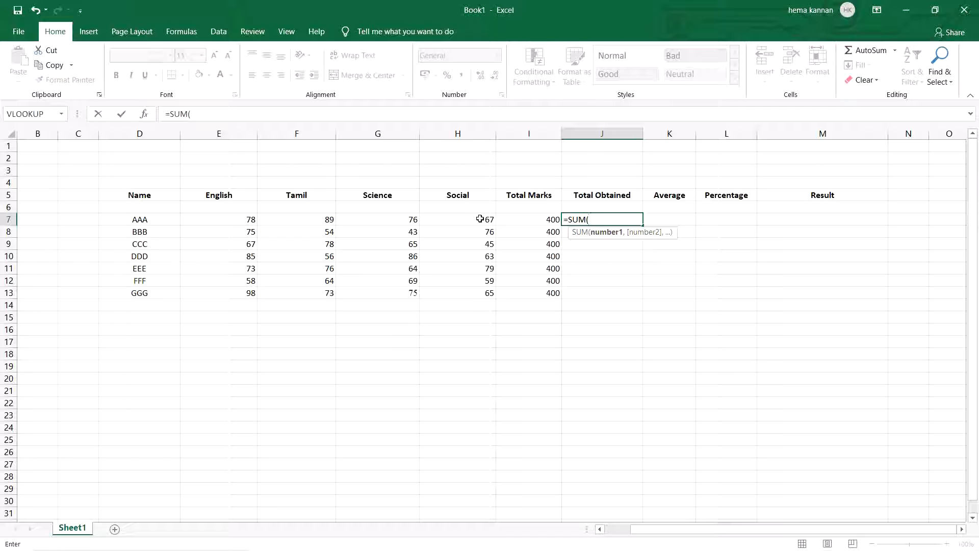
left_click(205, 220)
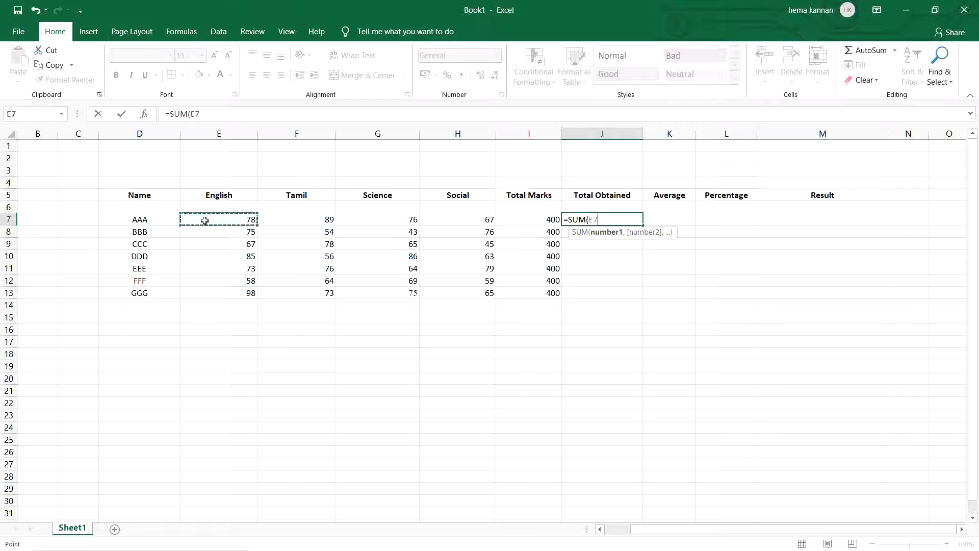
type(",")
left_click(306, 219)
type(",")
left_click(380, 220)
type(",")
left_click(454, 218)
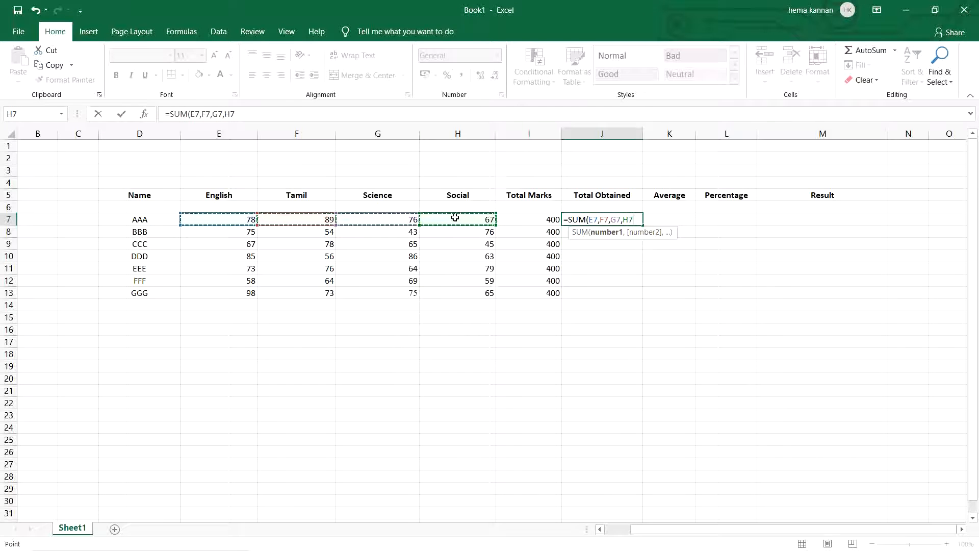
type(")")
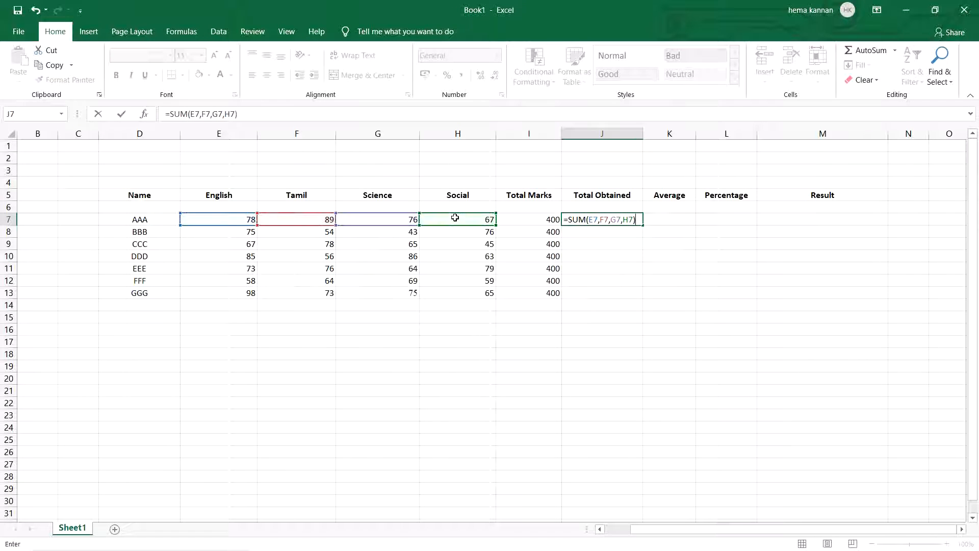
key("Return")
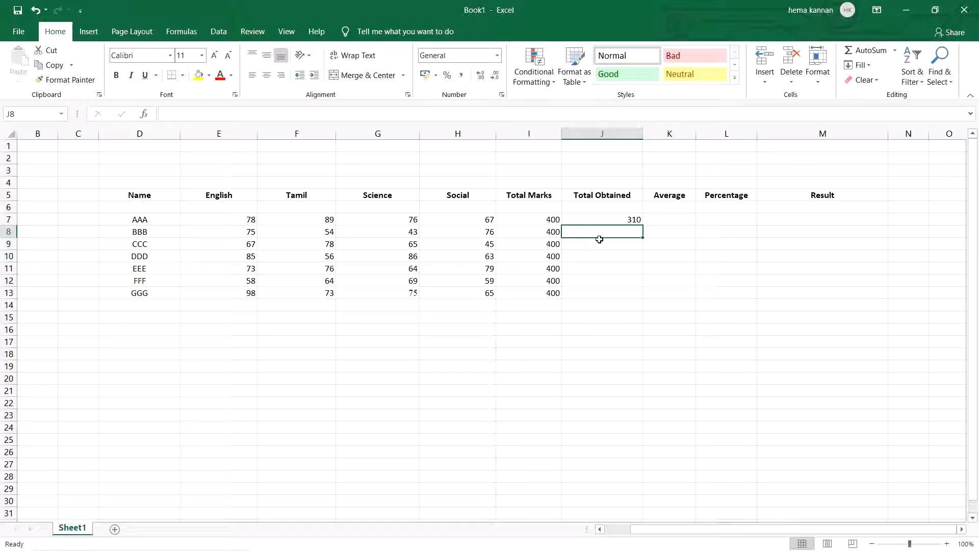
Step: Calculate BBB's Total Obtained in J8 from the range of subject marks, with the formula =SUM(E8:H8)
type("=")
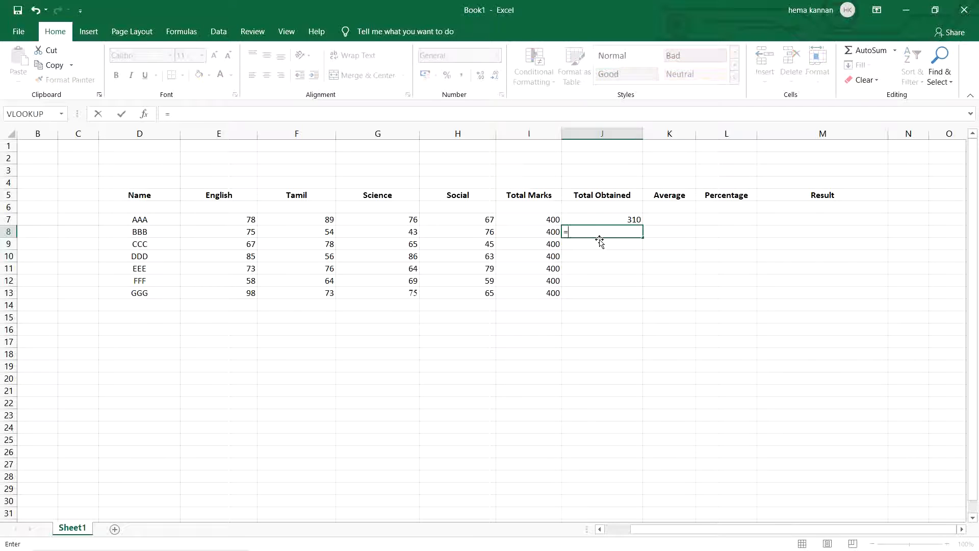
type("SUM(")
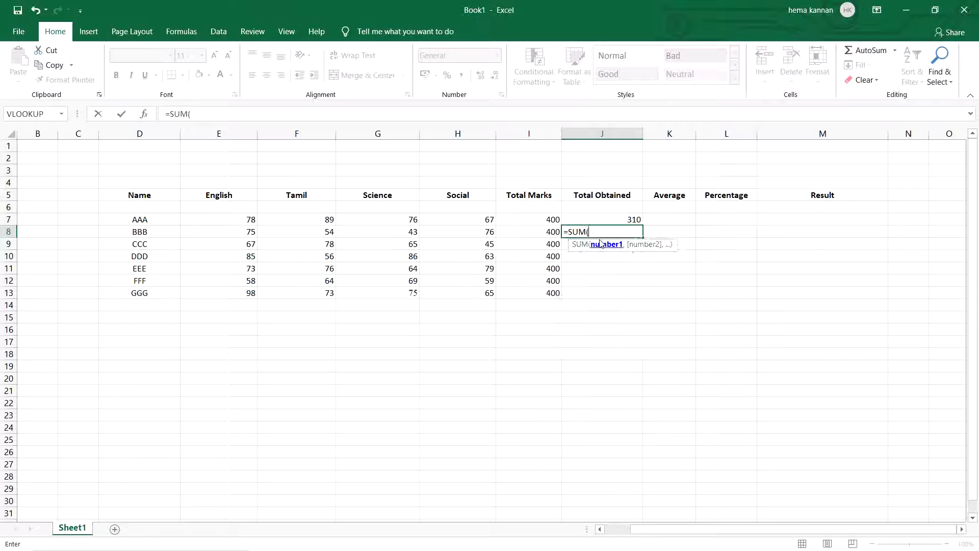
left_click(225, 232)
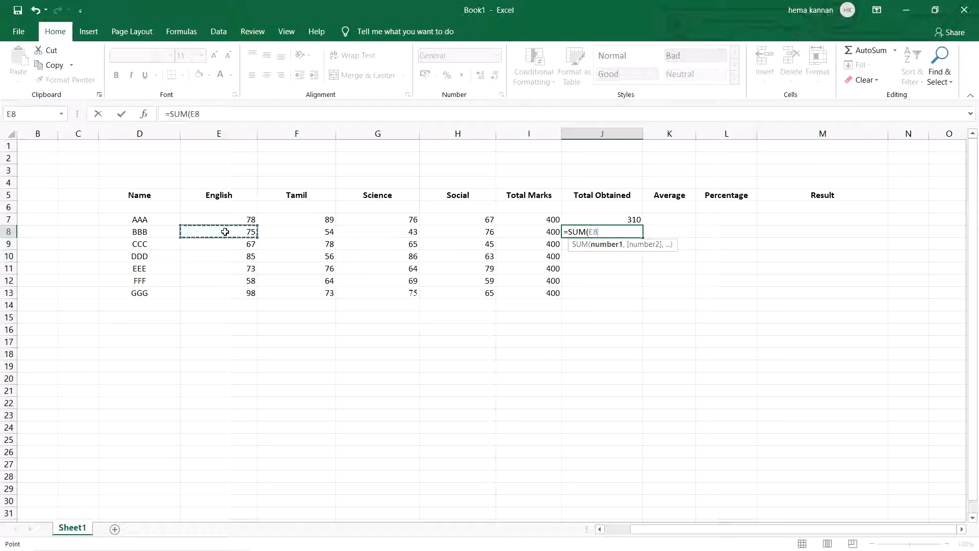
left_click(480, 233, "shift")
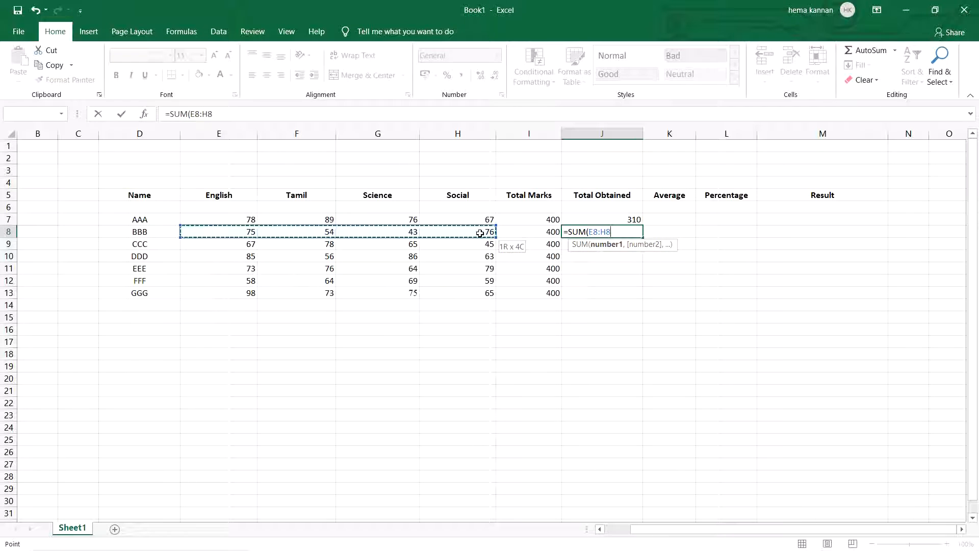
type(")")
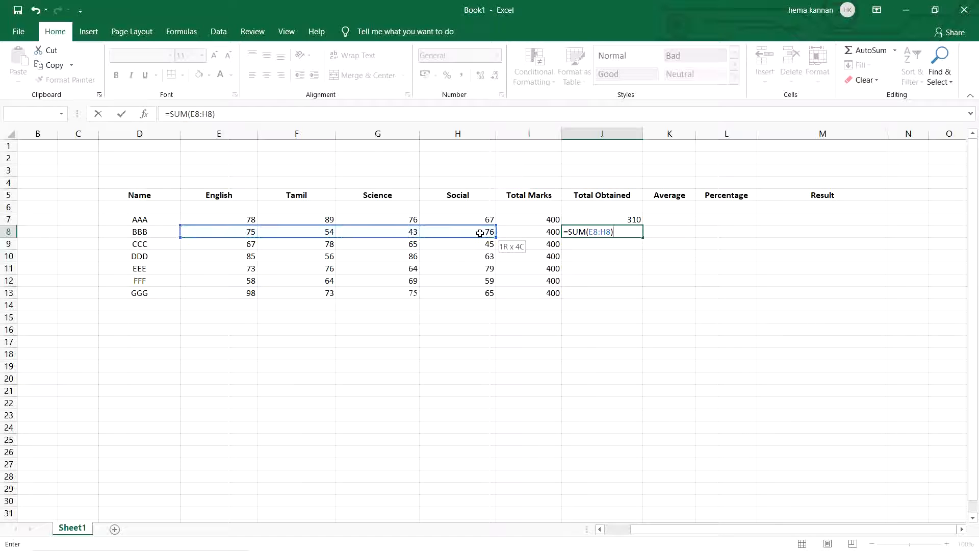
key("Return")
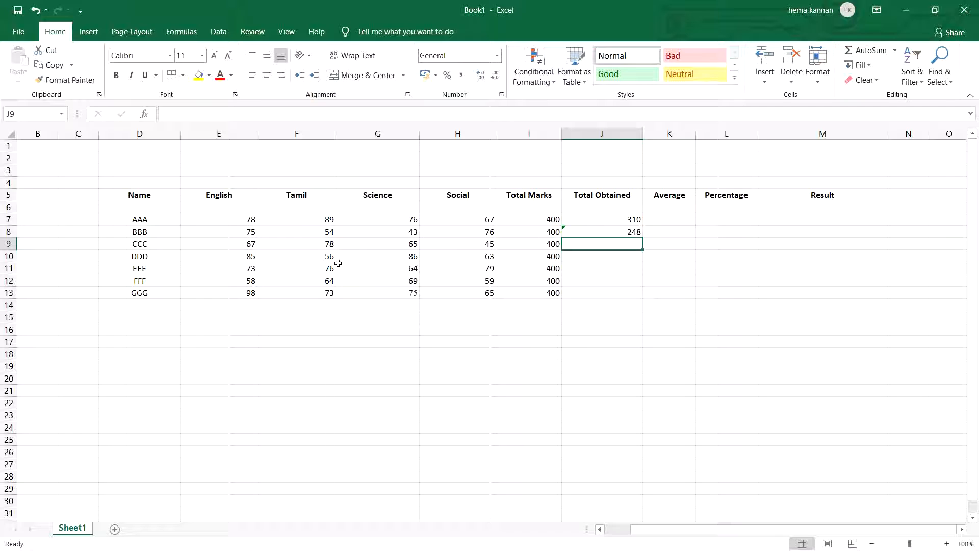
left_click(229, 244)
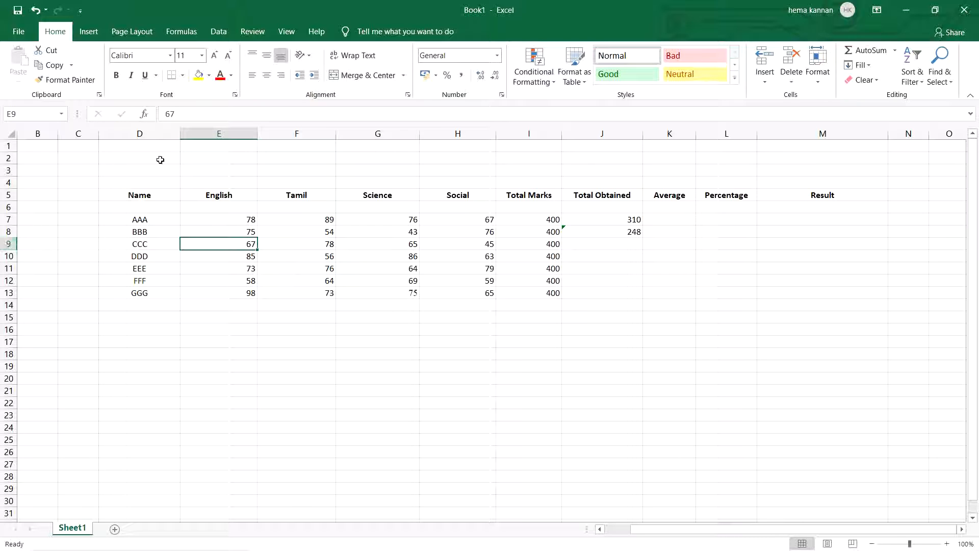
left_click(220, 132)
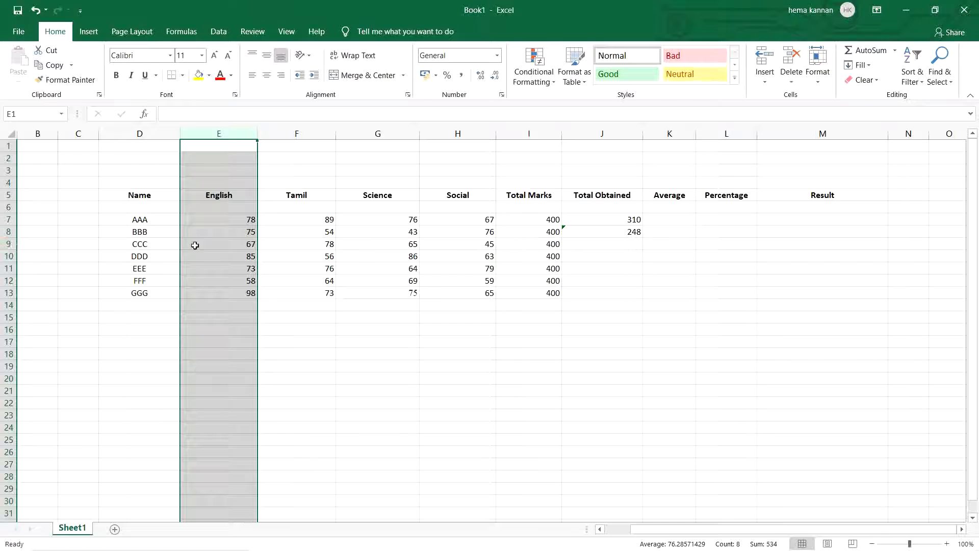
left_click(211, 243)
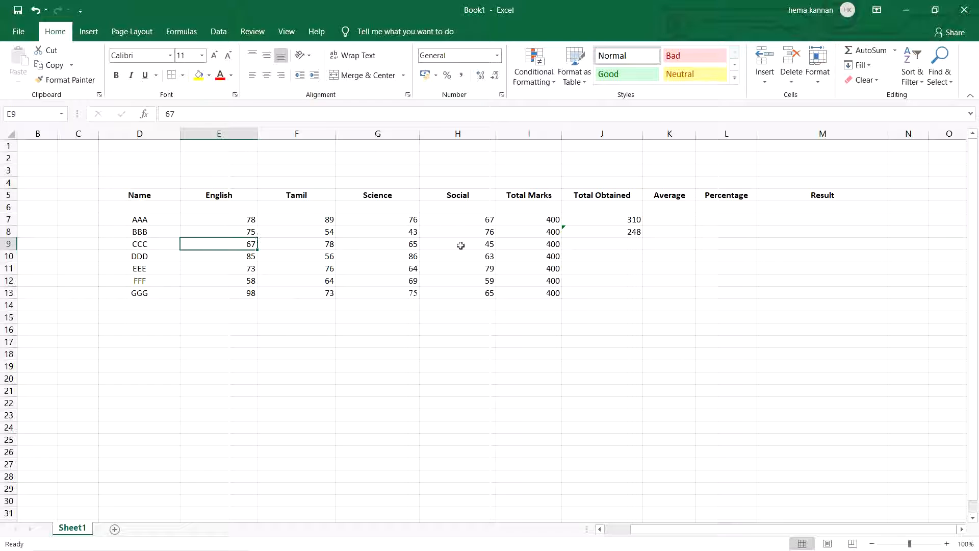
Step: Calculate CCC's Total Obtained in J9 with the formula =SUM(E9:H9)
left_click(619, 244)
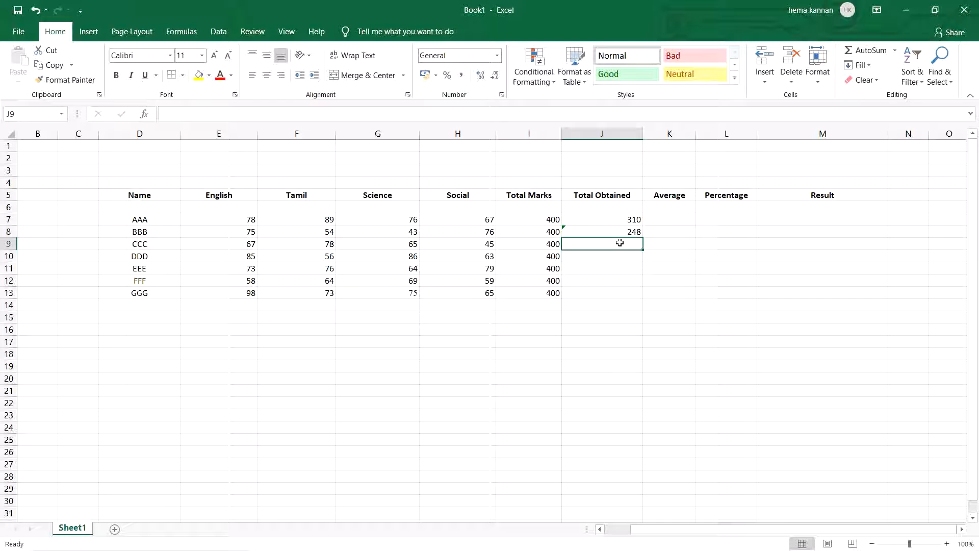
type("=SUM(")
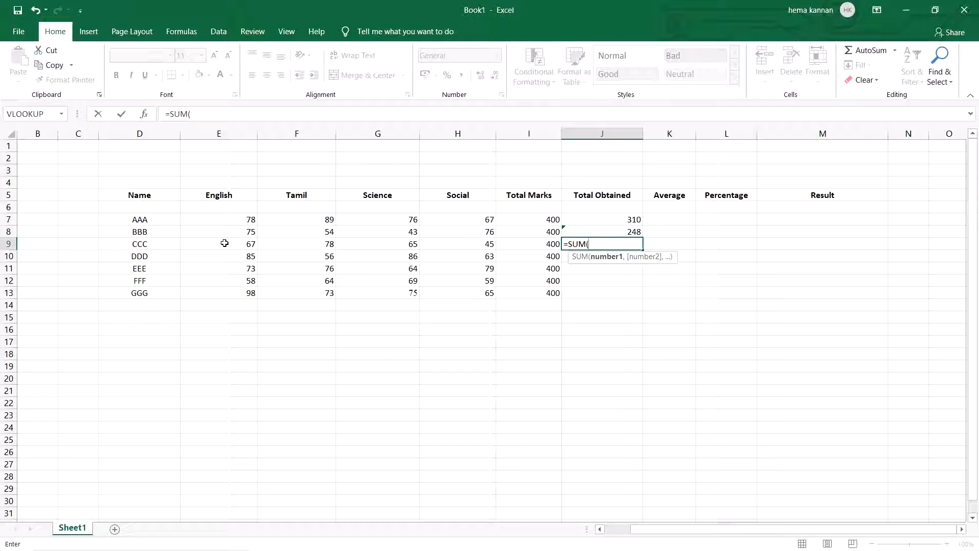
type("E9:H9")
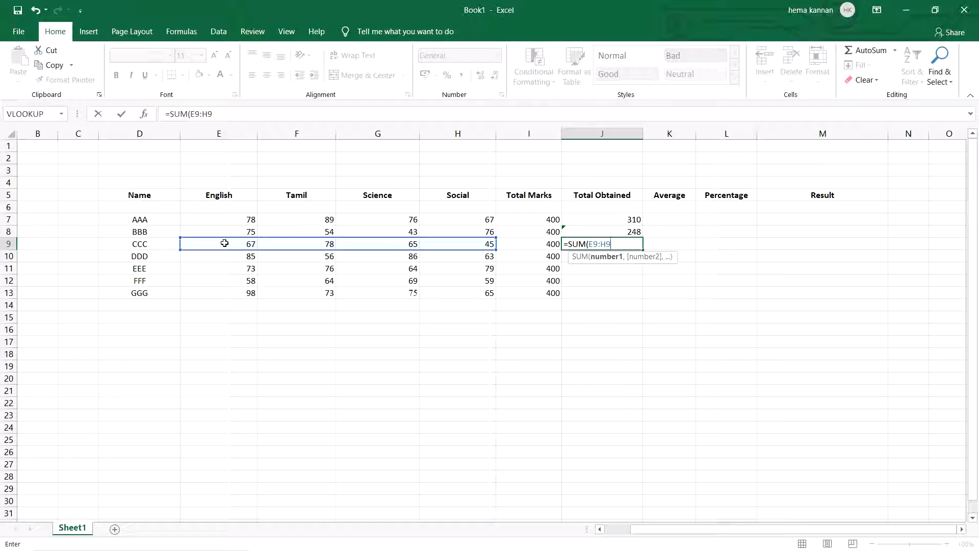
type(")")
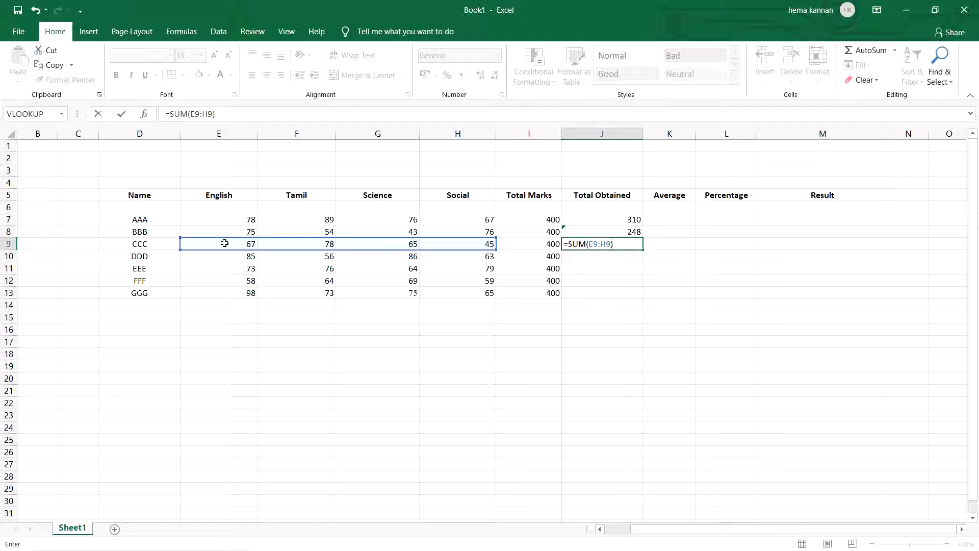
key("Return")
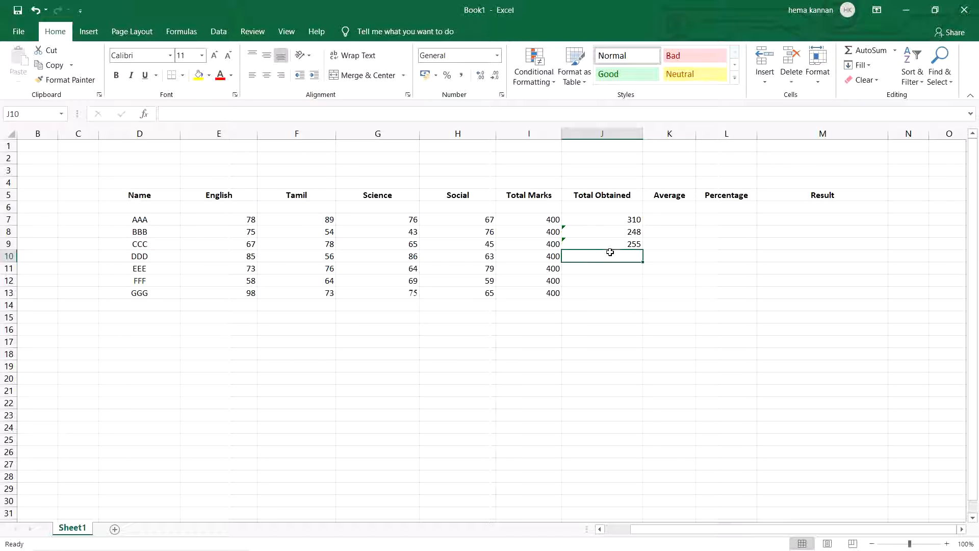
Step: Insert an AutoSum Sum in J10 for DDD, replacing the suggested range with the subject marks E10:H10
left_click(182, 32)
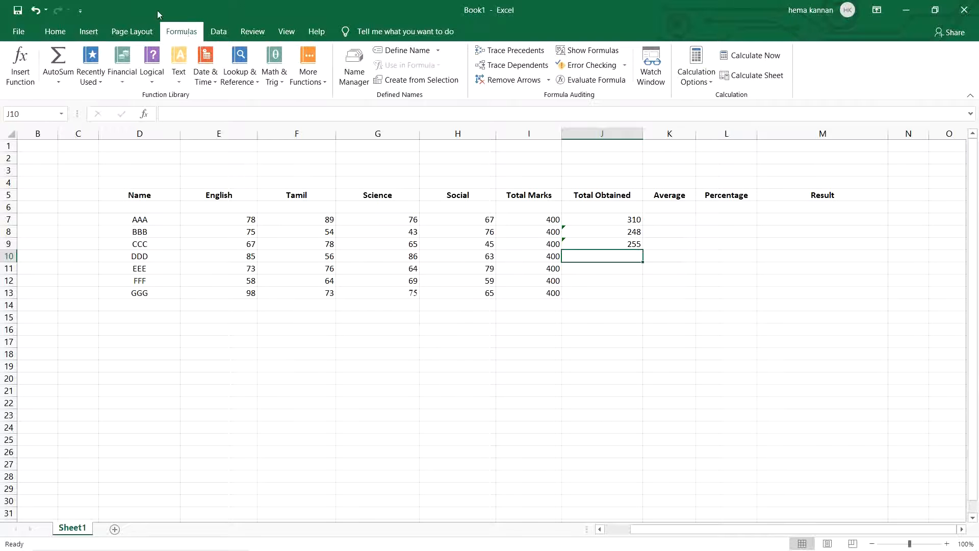
left_click(97, 83)
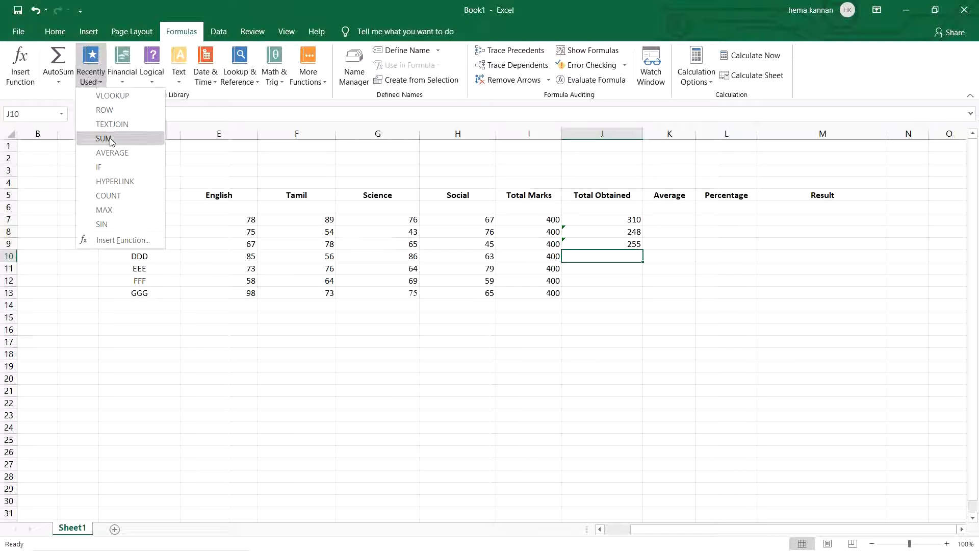
left_click(63, 83)
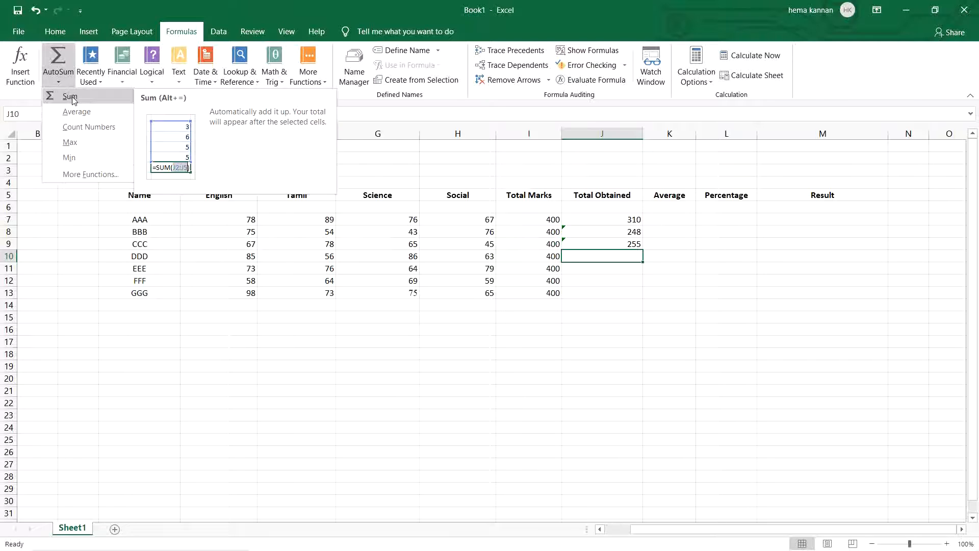
left_click(70, 97)
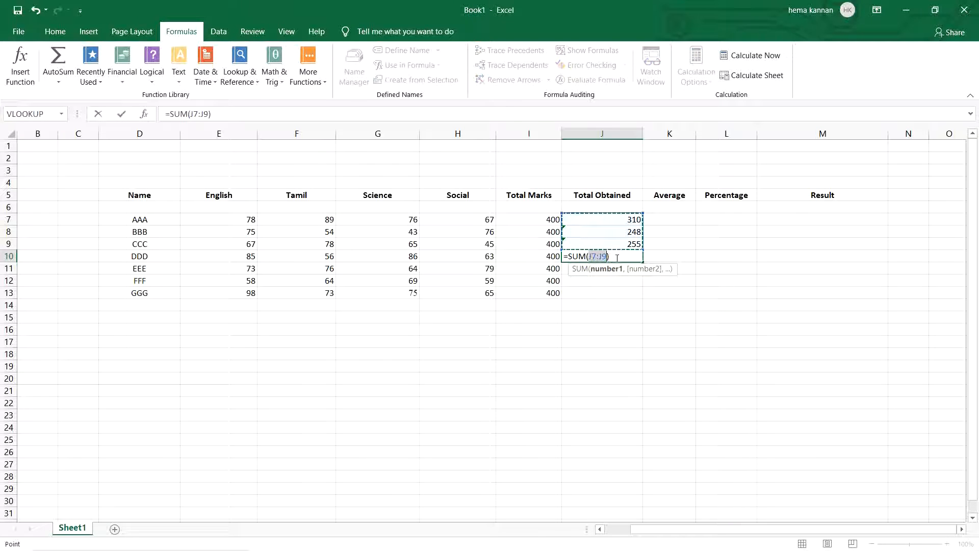
key("BackSpace")
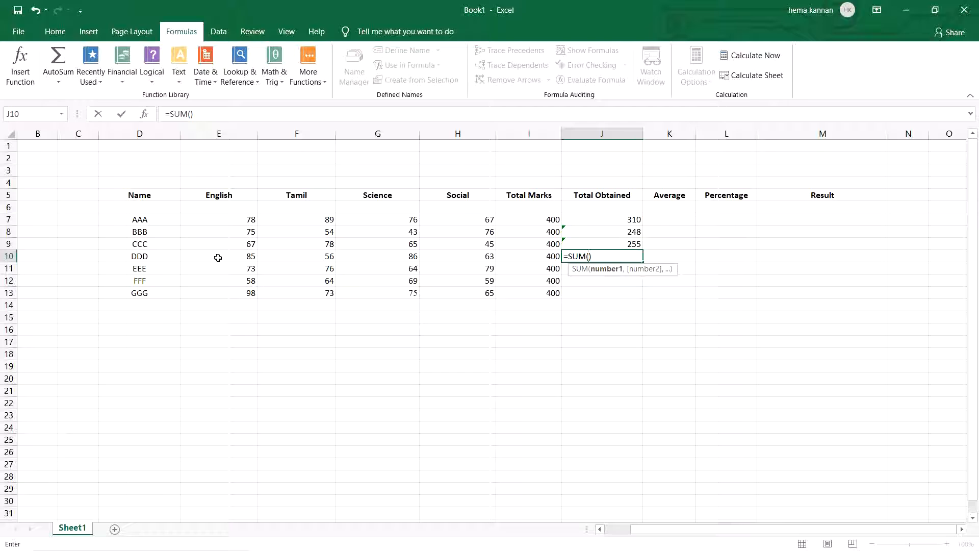
left_click_drag(218, 258, 460, 258)
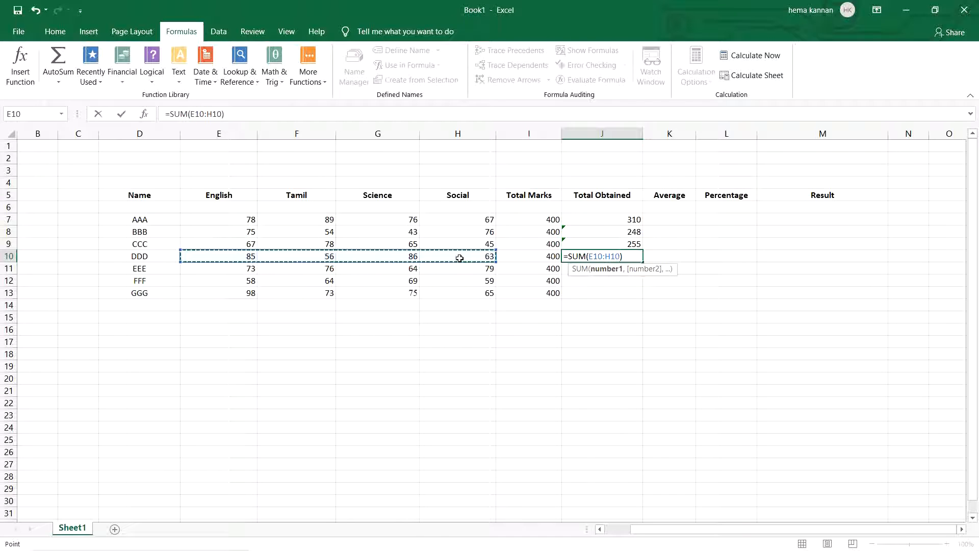
key("Return")
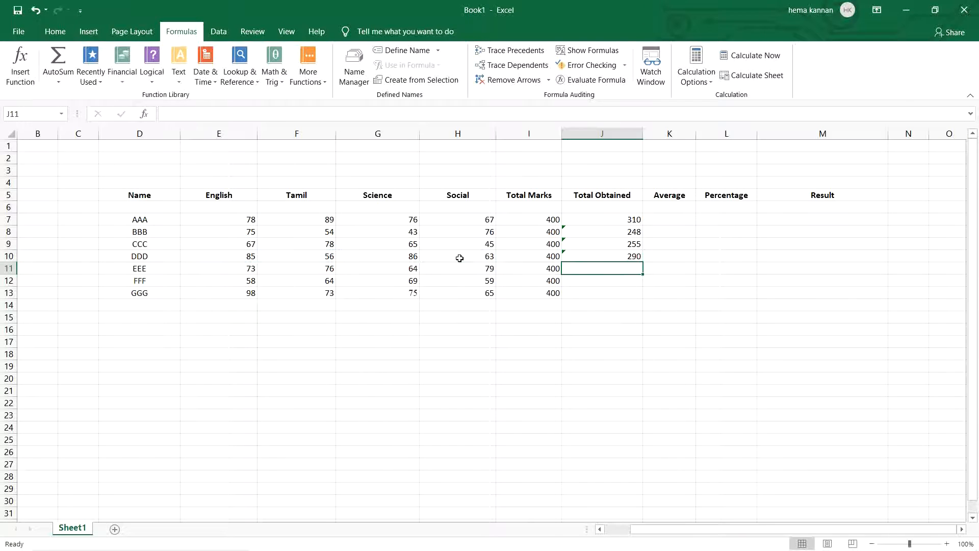
Step: Copy the total formula from J10 and paste only the formula into J11:J13 for EEE, FFF and GGG
left_click(578, 255)
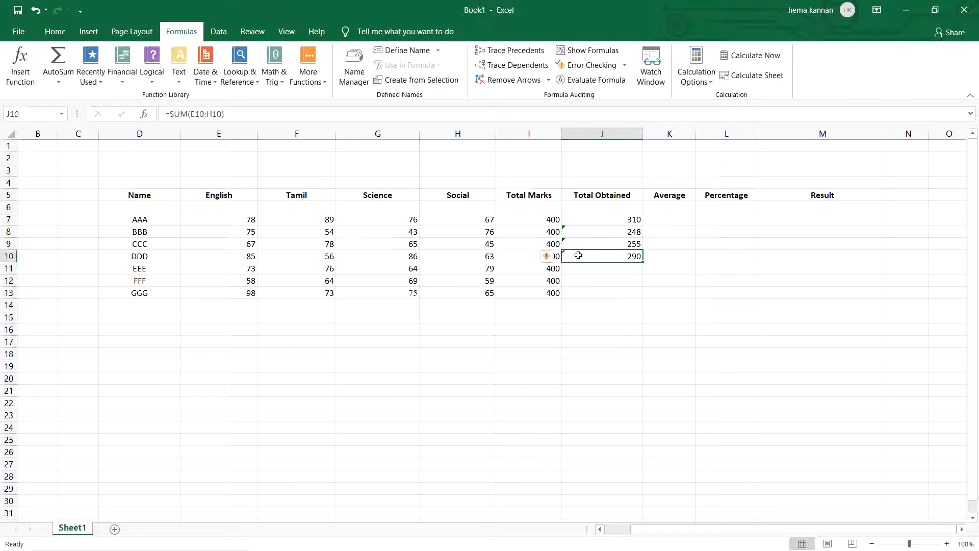
key("ctrl+c")
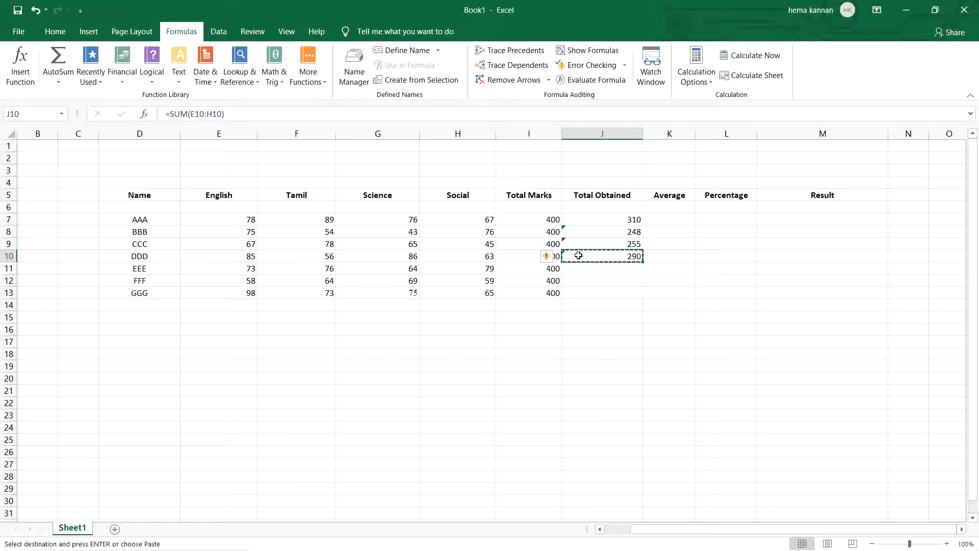
left_click_drag(601, 267, 599, 297)
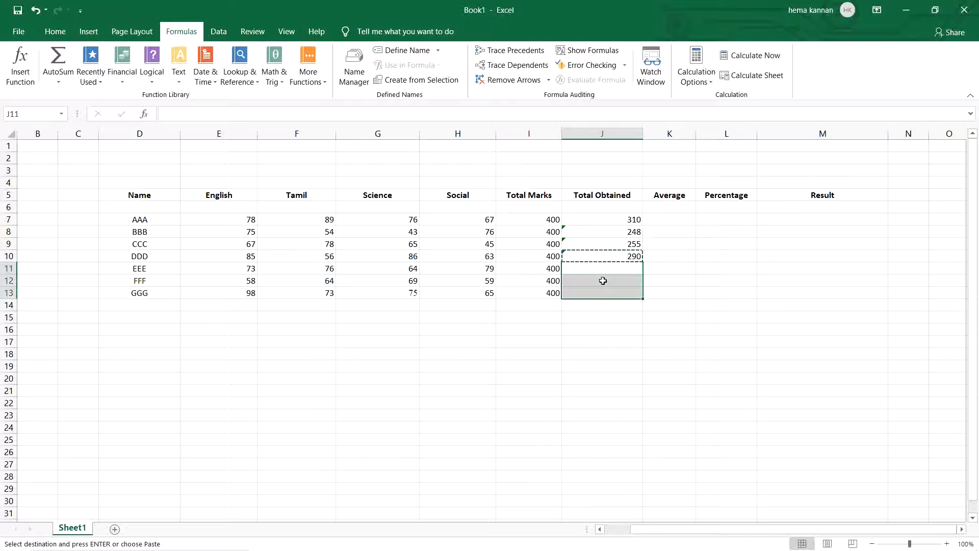
right_click(604, 282)
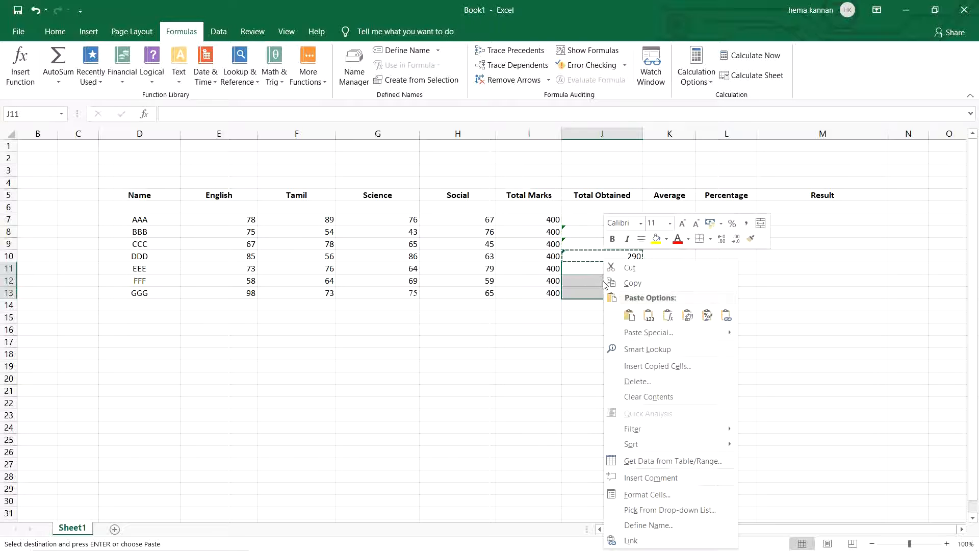
left_click(670, 318)
left_click(670, 317)
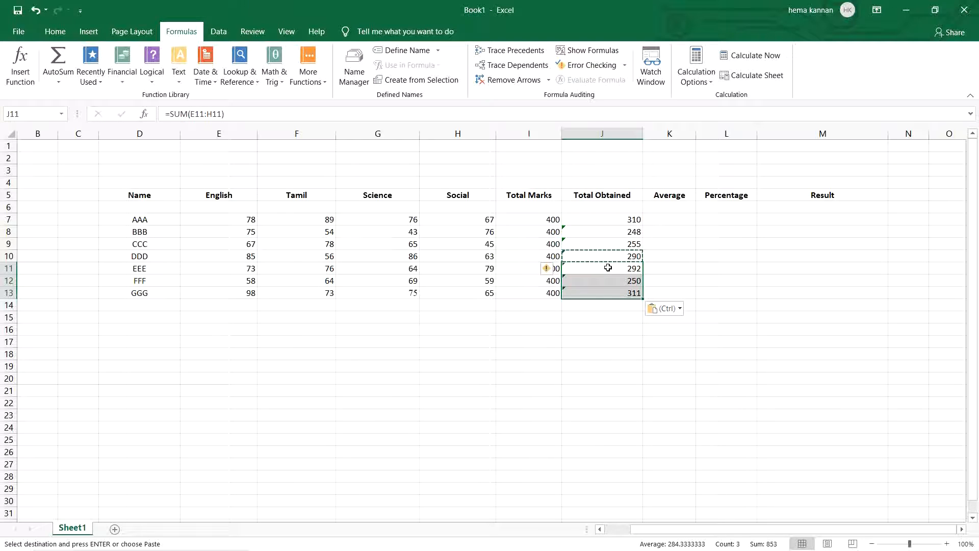
Step: Check the pasted total formulas in J11:J13 against the subject marks, then review the whole Total Obtained column J7:J13
left_click(607, 268)
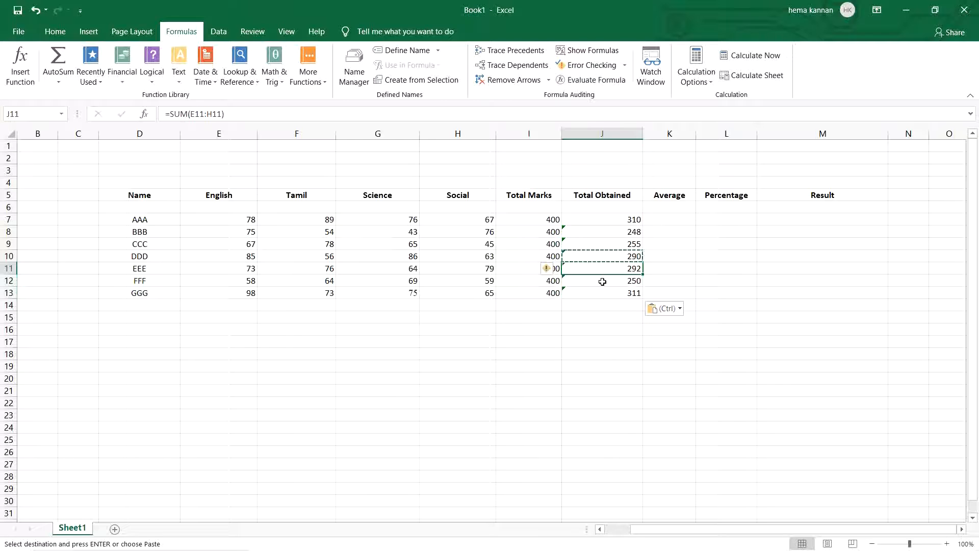
left_click(602, 281)
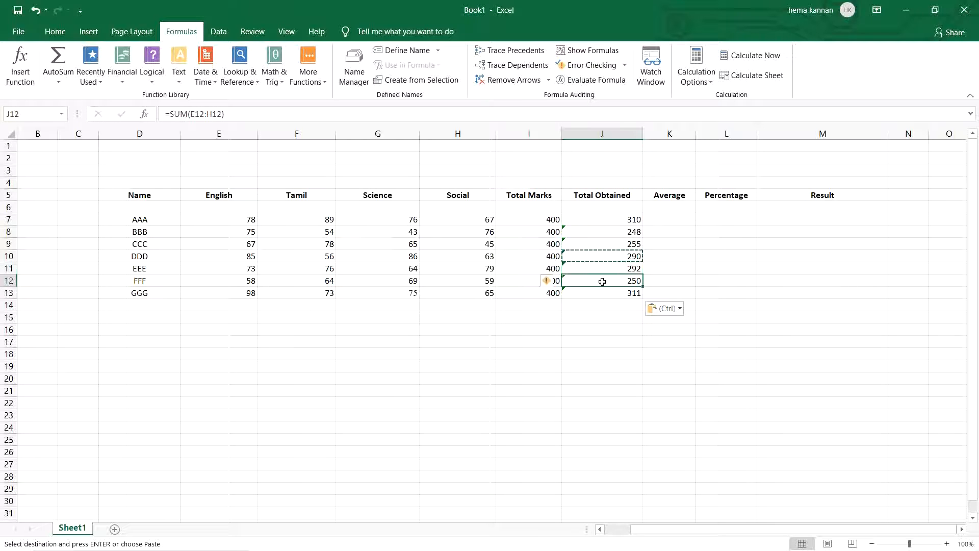
left_click_drag(201, 268, 472, 273)
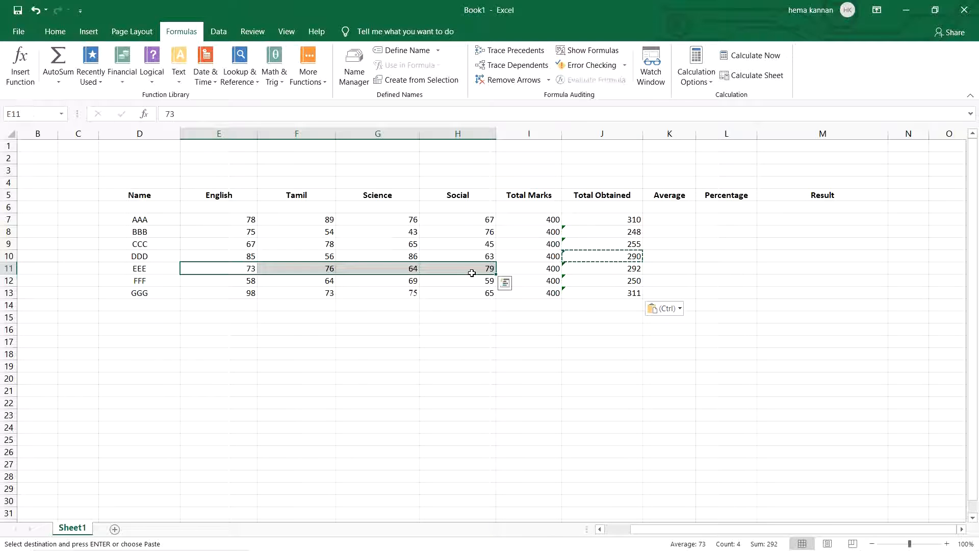
double_click(617, 292)
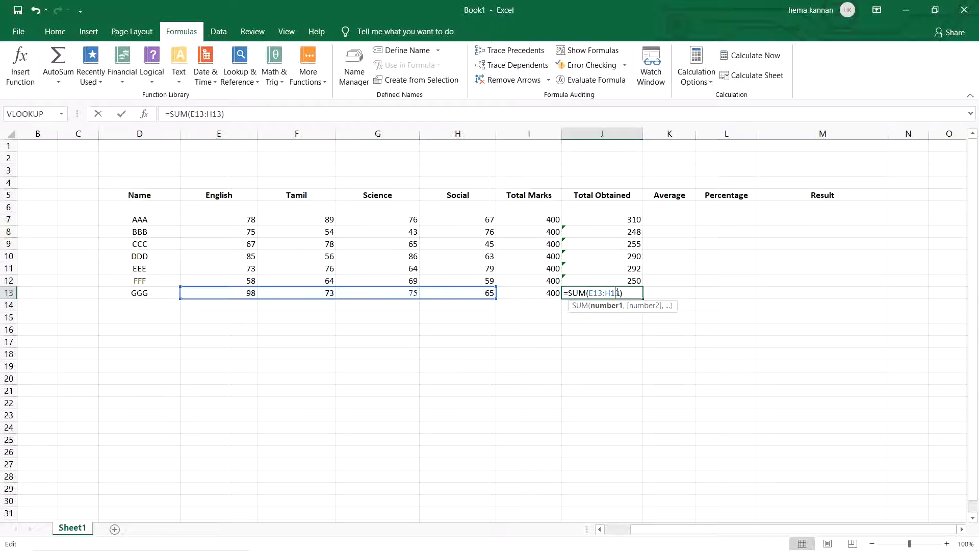
key("Return")
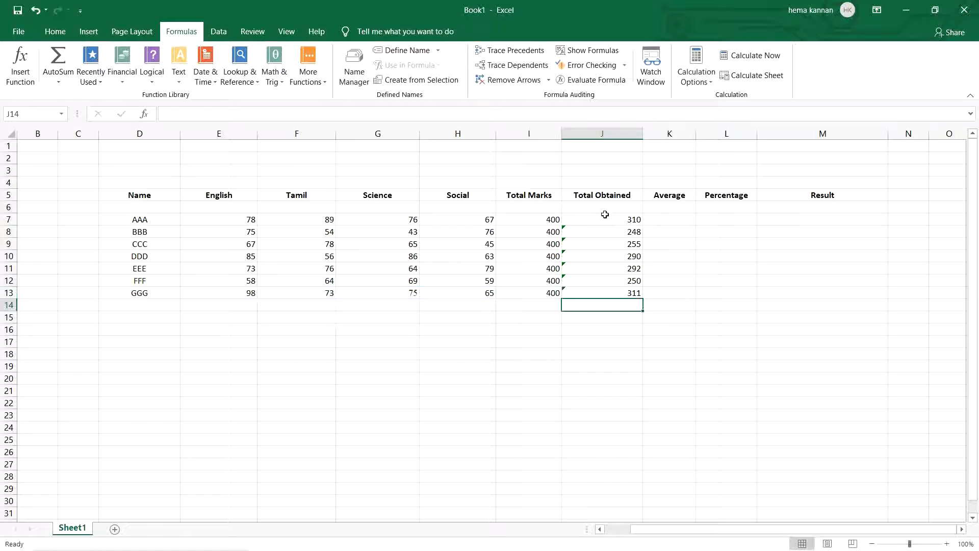
left_click_drag(608, 220, 605, 291)
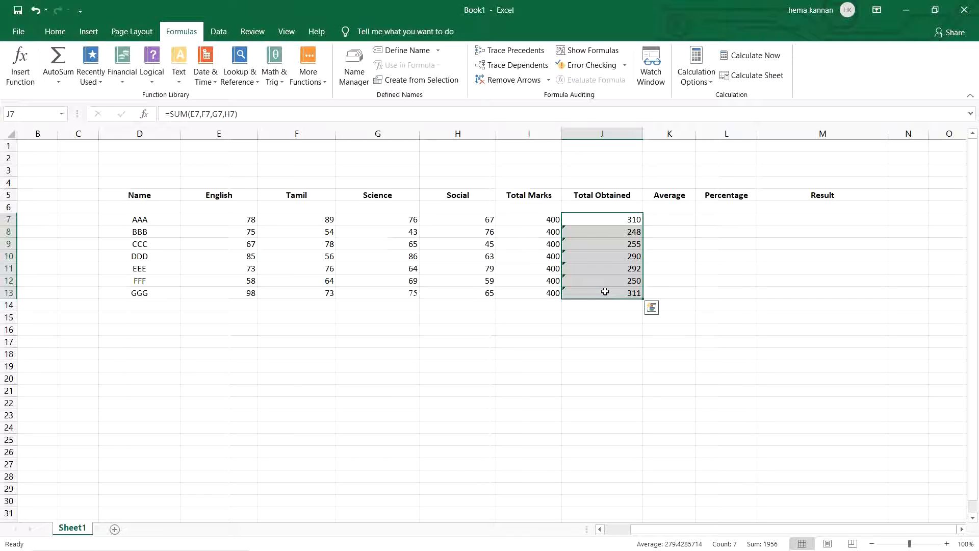
Step: Calculate AAA's Average in K7 from the subject marks with the formula =AVERAGE(E7:H7)
left_click(673, 221)
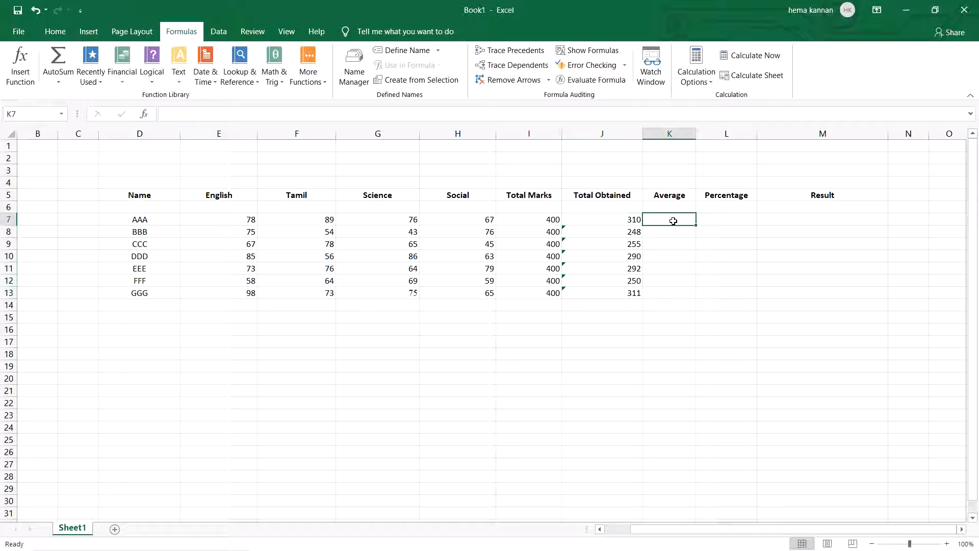
type("=")
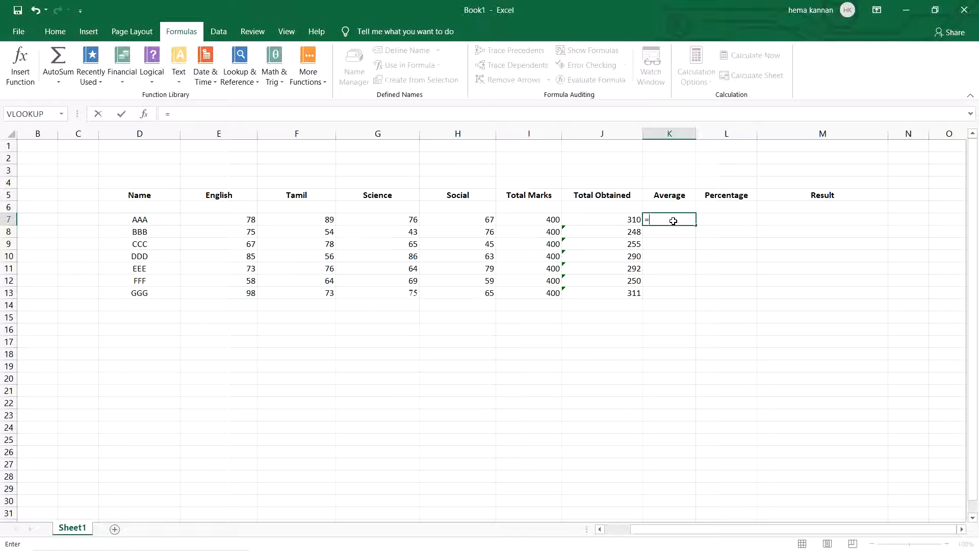
type("aver")
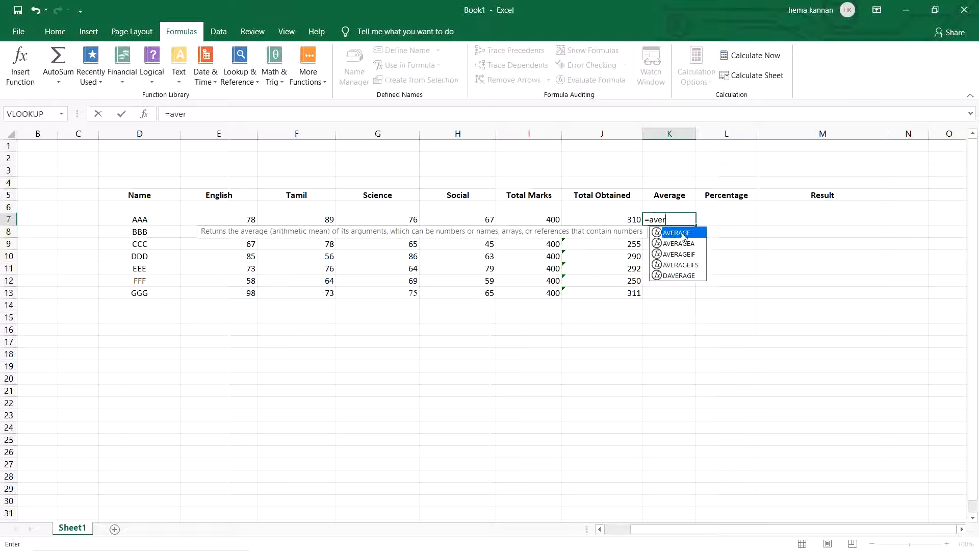
double_click(684, 236)
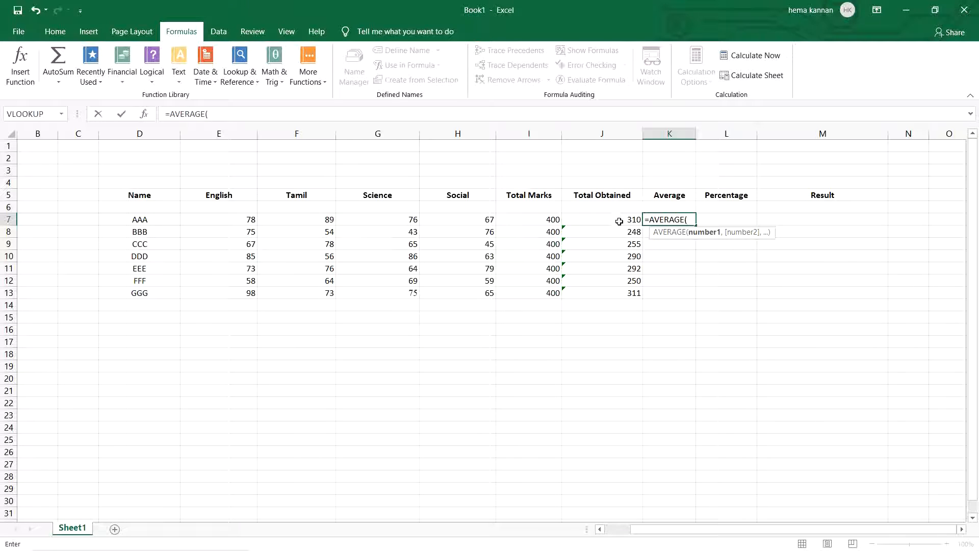
left_click_drag(210, 220, 467, 217)
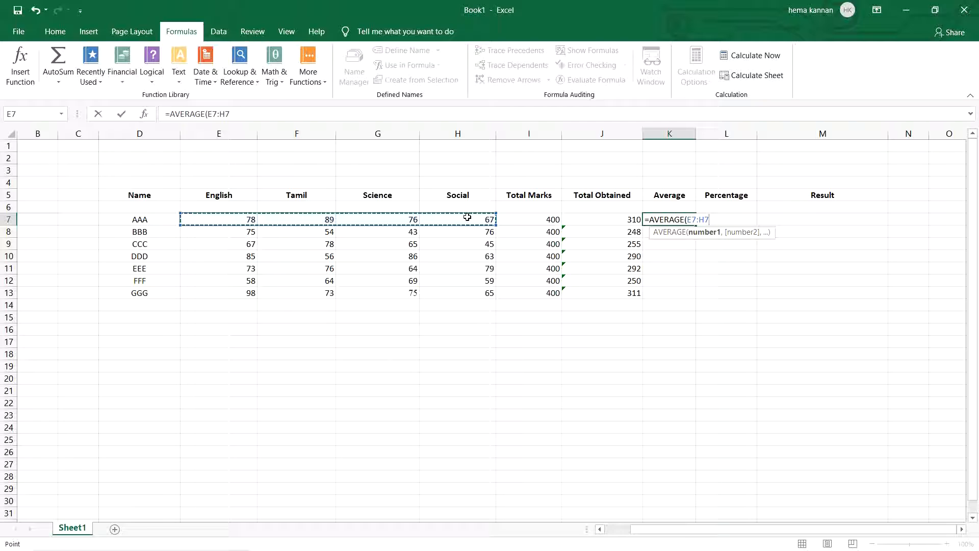
type(")")
key("Return")
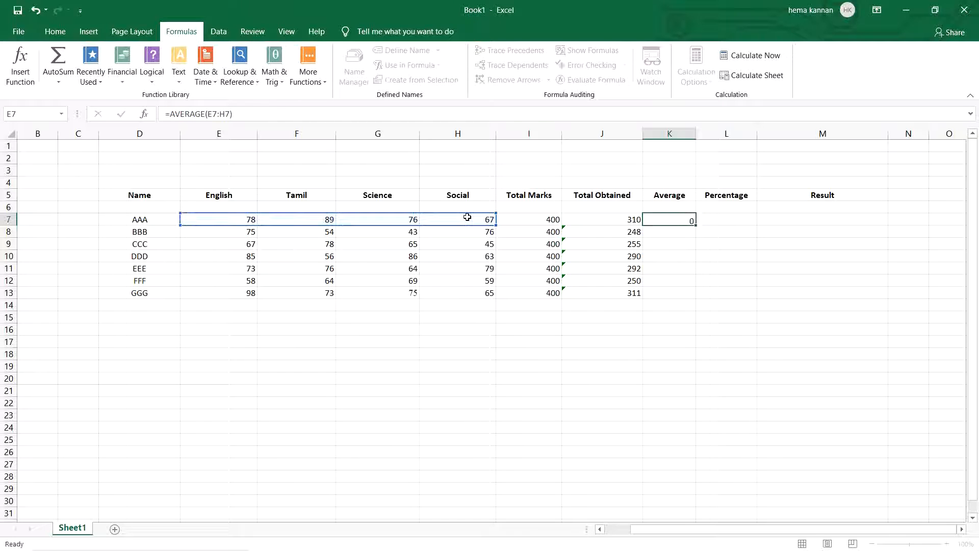
left_click(663, 216)
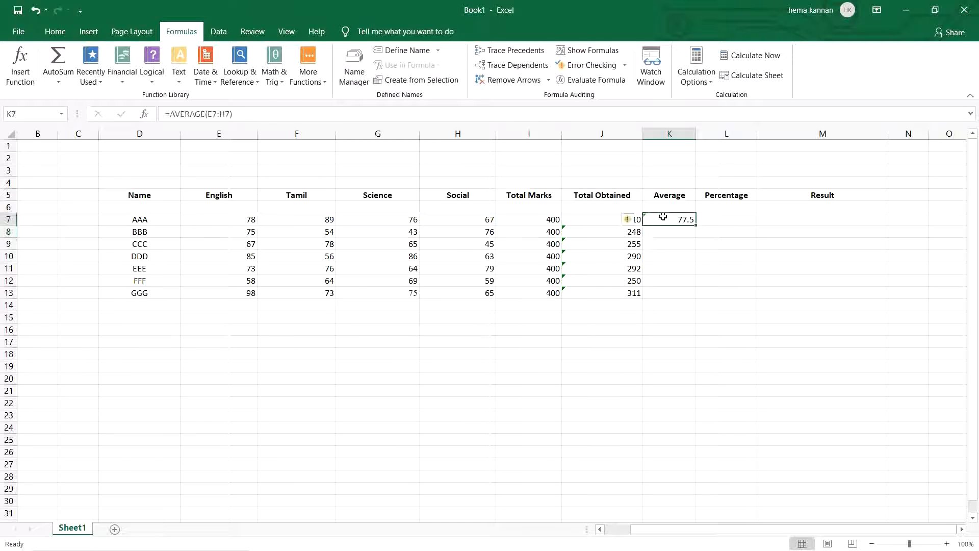
Step: Insert an AutoSum Average in K8 for BBB, replacing the suggested range with the subject marks E8:H8
left_click(655, 232)
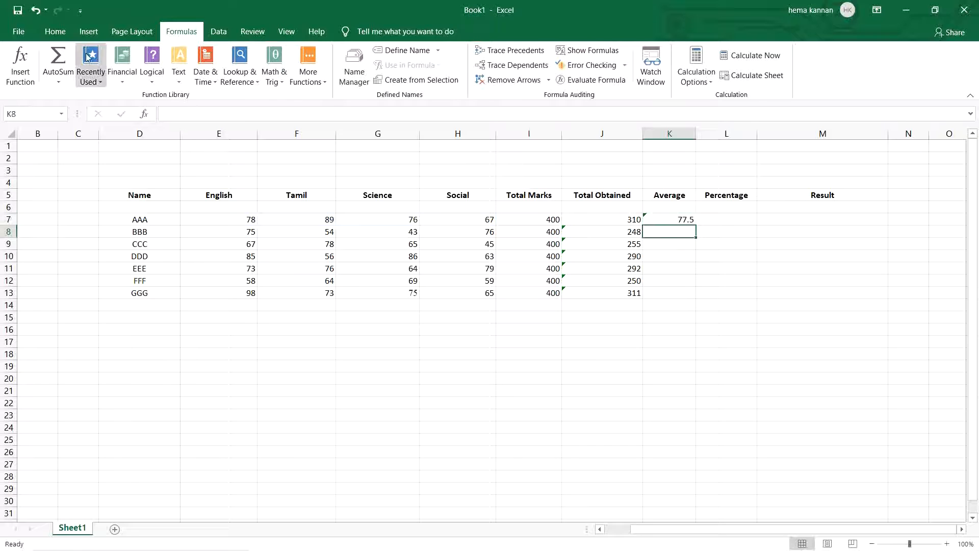
left_click(57, 82)
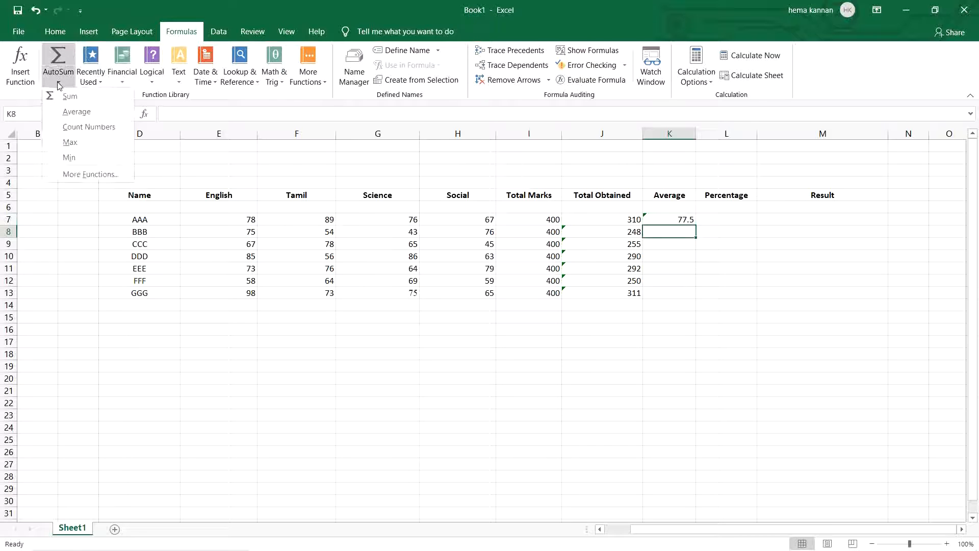
left_click(76, 112)
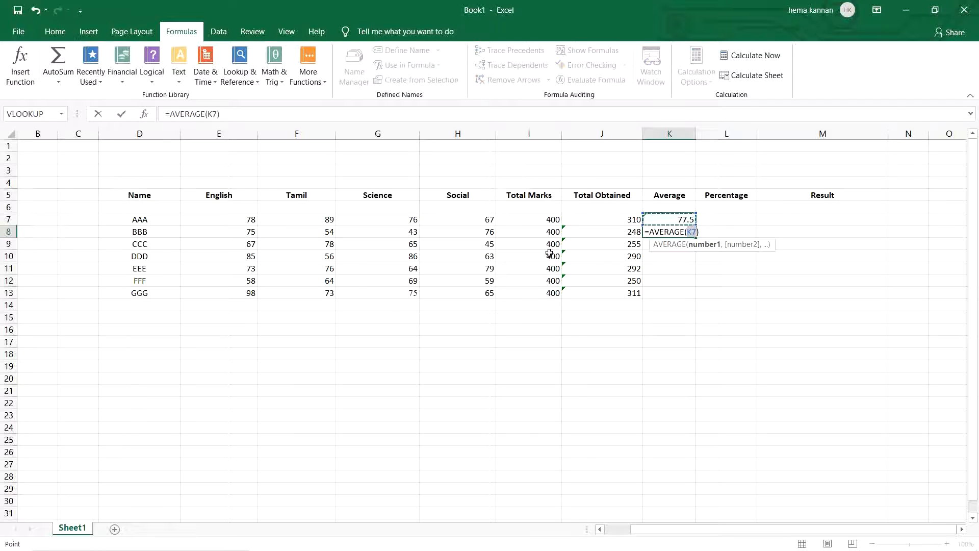
key("BackSpace")
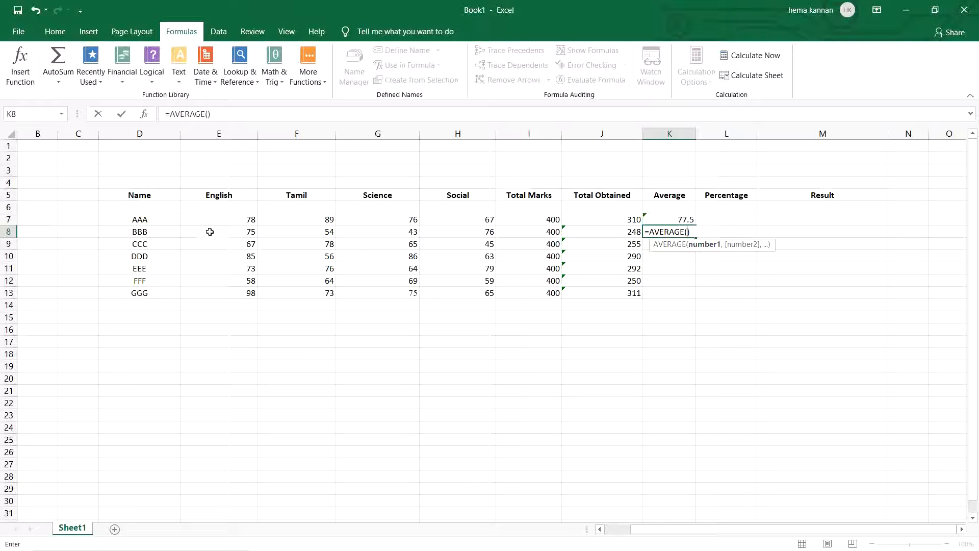
left_click_drag(210, 231, 463, 236)
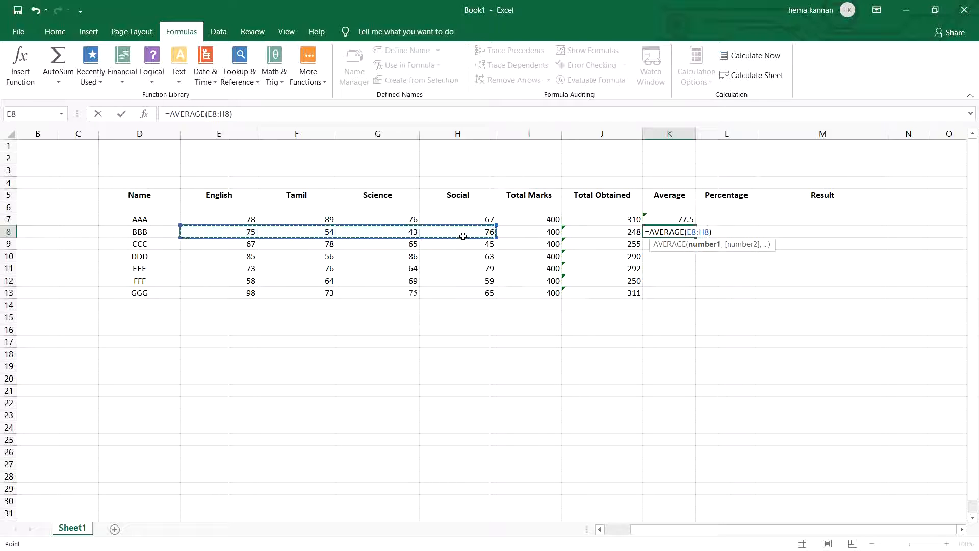
key("Return")
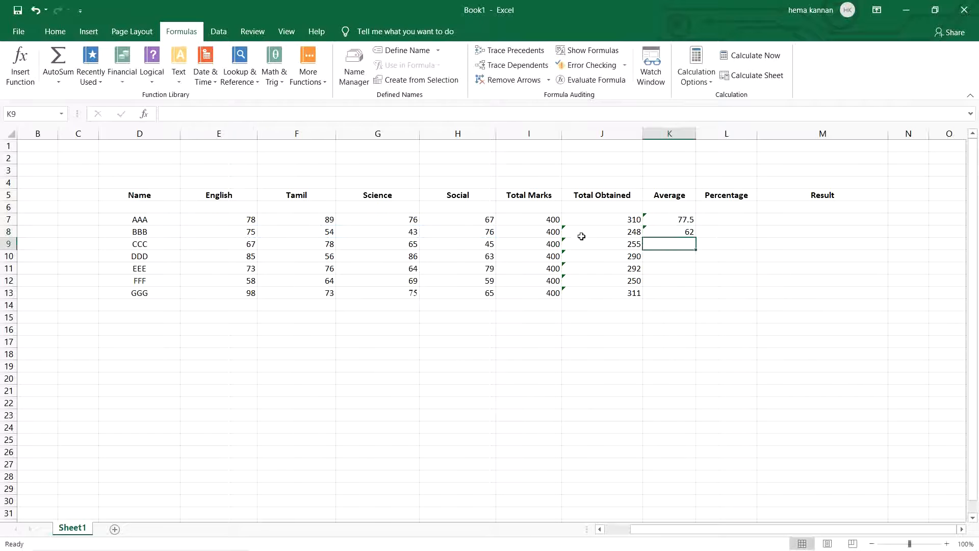
Step: Copy the average formula from K8 and paste only the formula into K9:K13 for students CCC to GGG
left_click(669, 228)
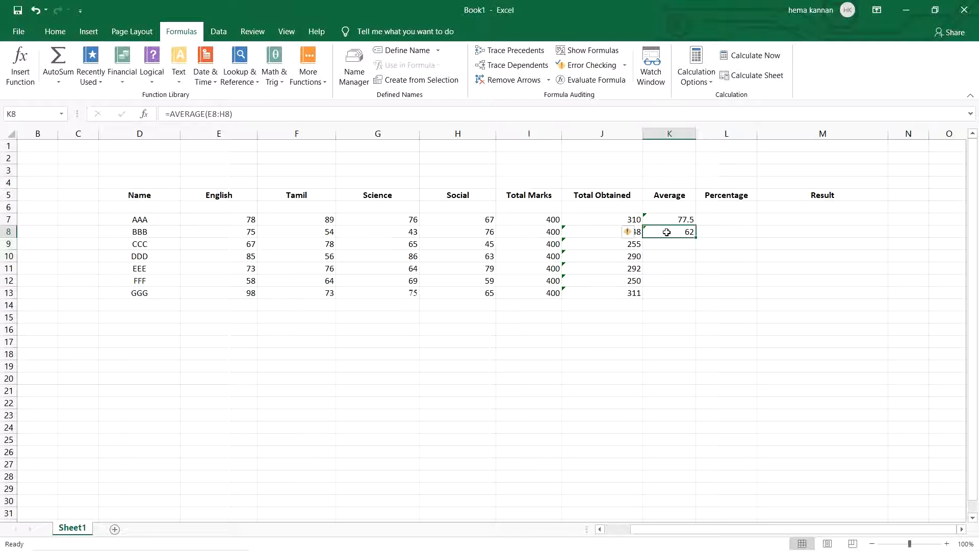
key("ctrl+c")
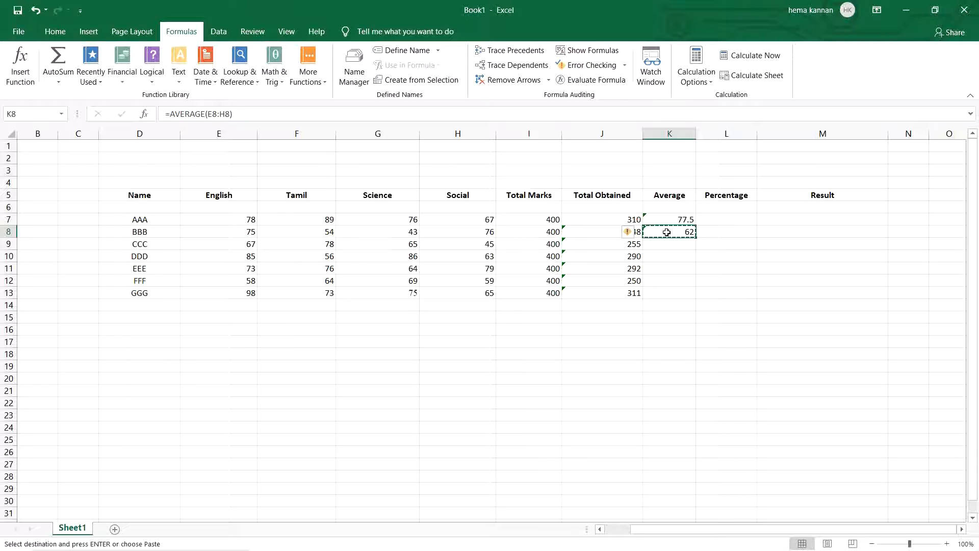
left_click_drag(668, 244, 671, 284)
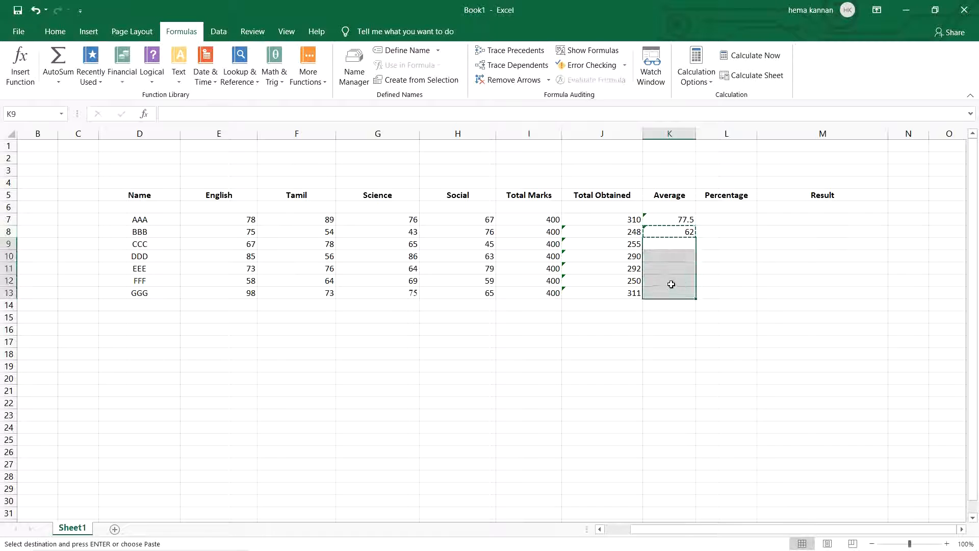
right_click(671, 284)
left_click(737, 321)
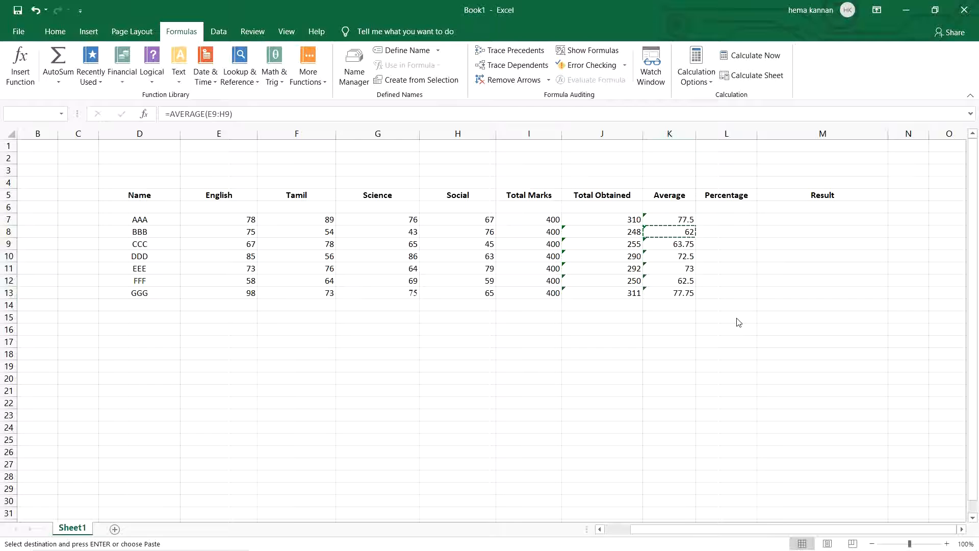
left_click(731, 250)
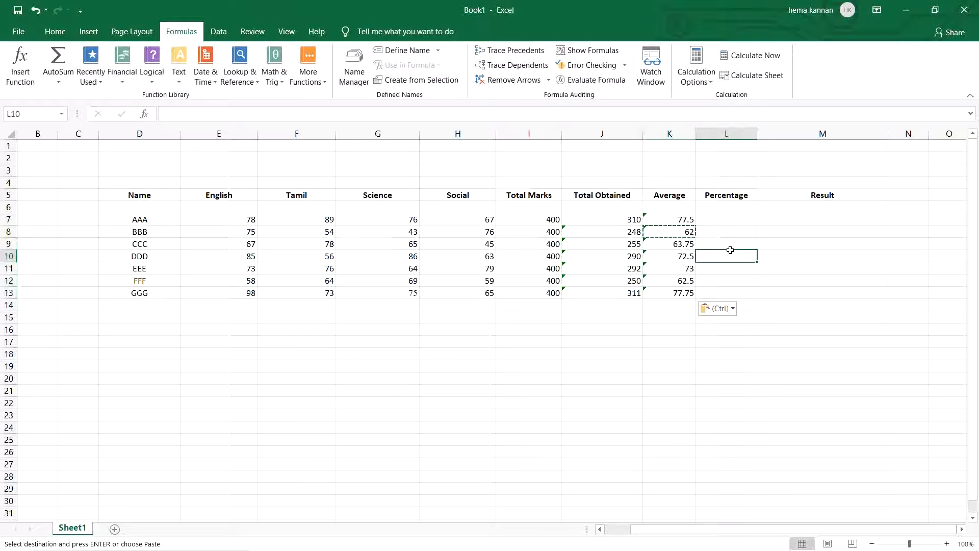
left_click(717, 244)
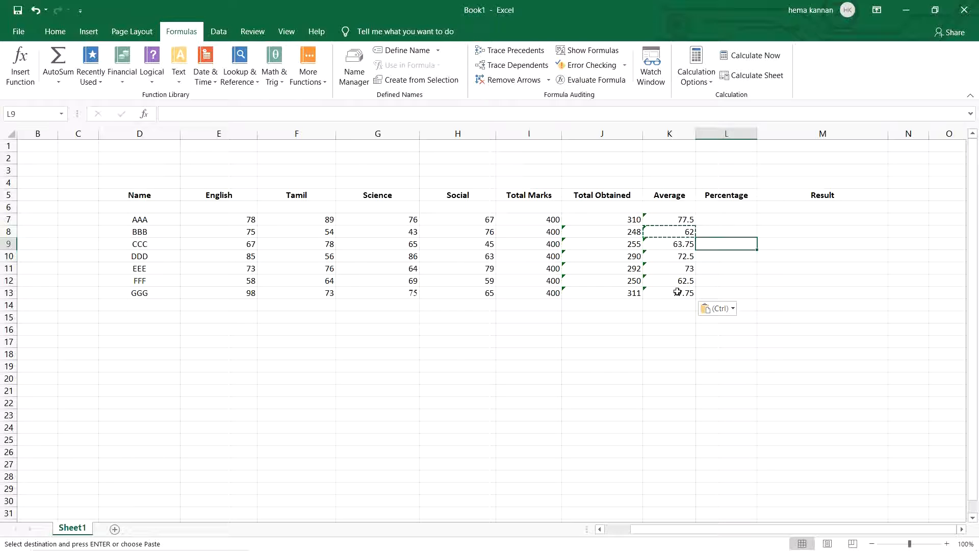
Step: Calculate AAA's Percentage in L7 from Total Obtained and Total Marks with the formula =(J7/I7)*100
double_click(728, 219)
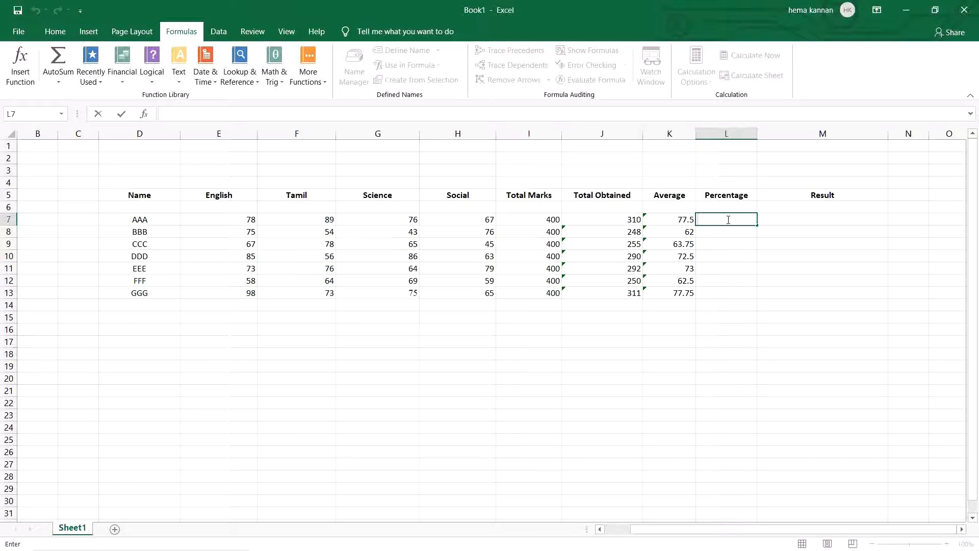
type("=")
type("(")
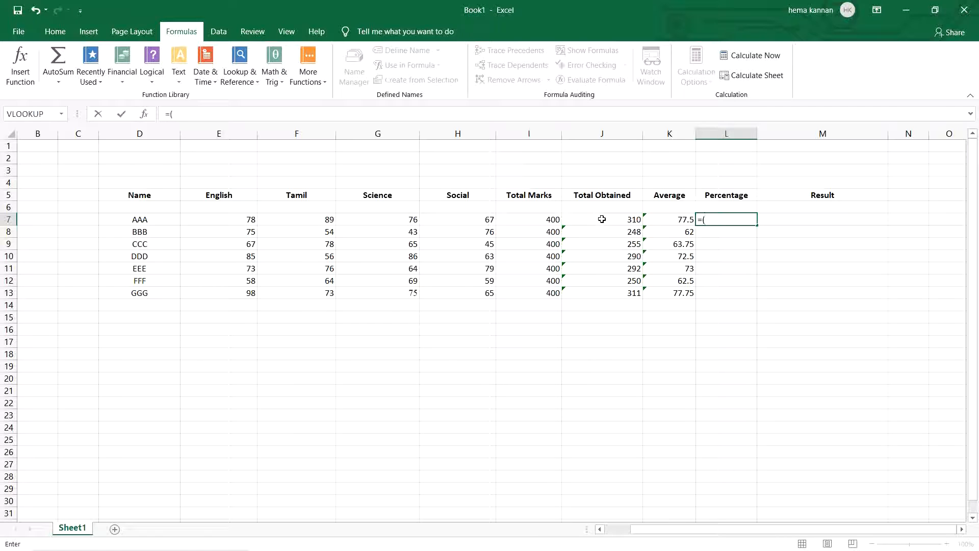
left_click(602, 219)
type("/")
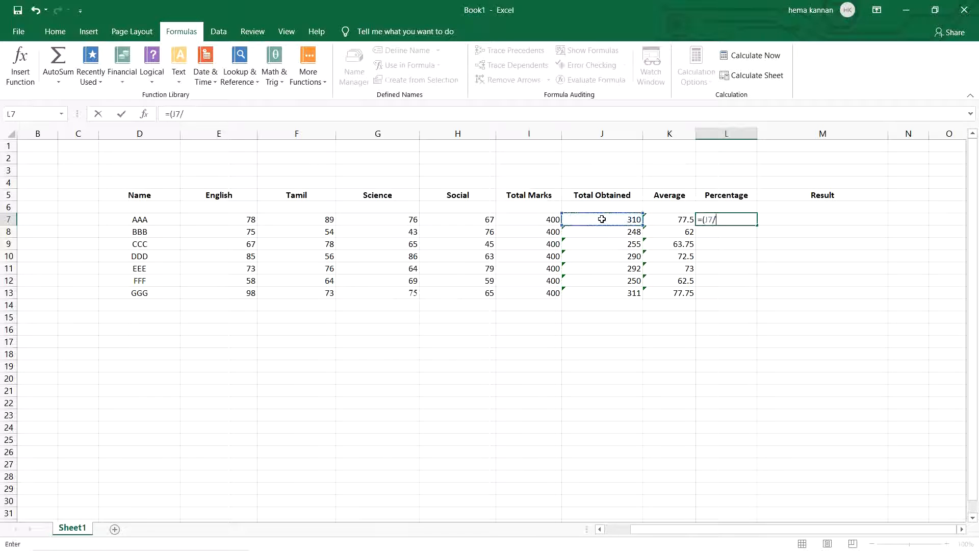
left_click(537, 221)
type(")")
key("BackSpace")
type(")*100")
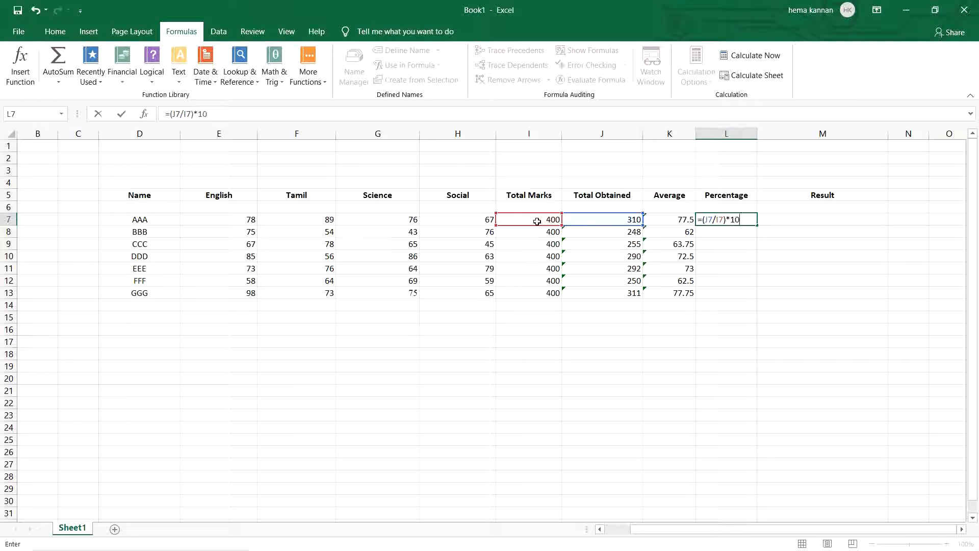
key("Return")
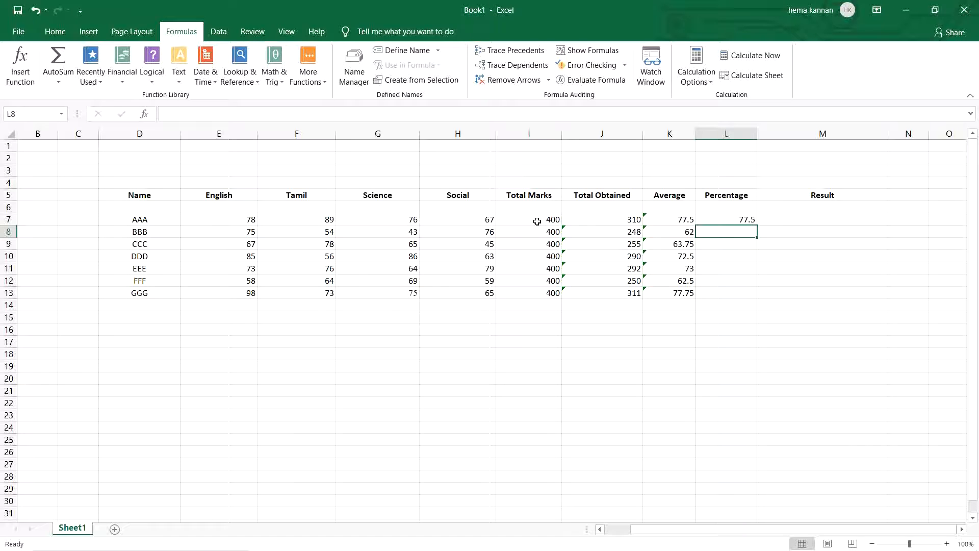
Step: Copy the percentage formula from L7, paste only the formula into L8:L13, and end copy mode with Result cell M7 selected
left_click(722, 217)
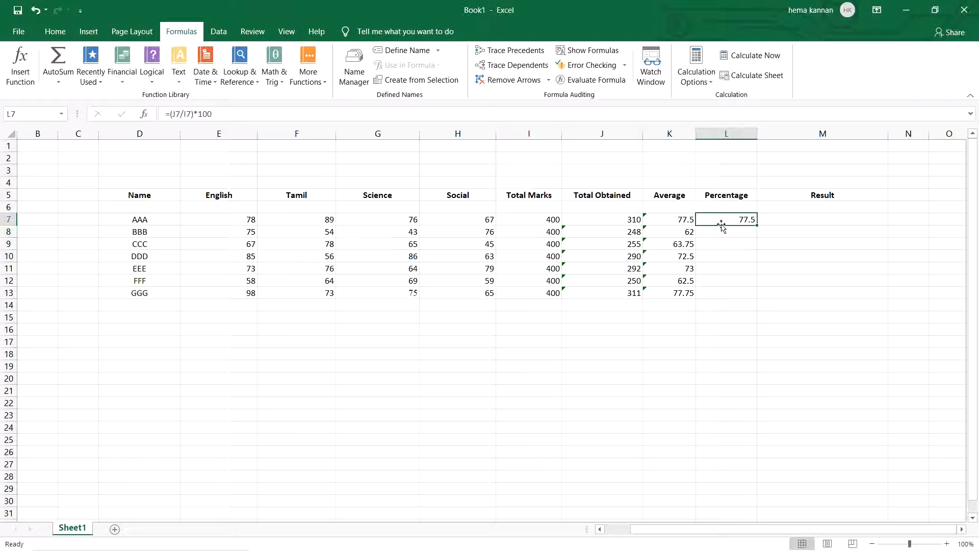
right_click(725, 221)
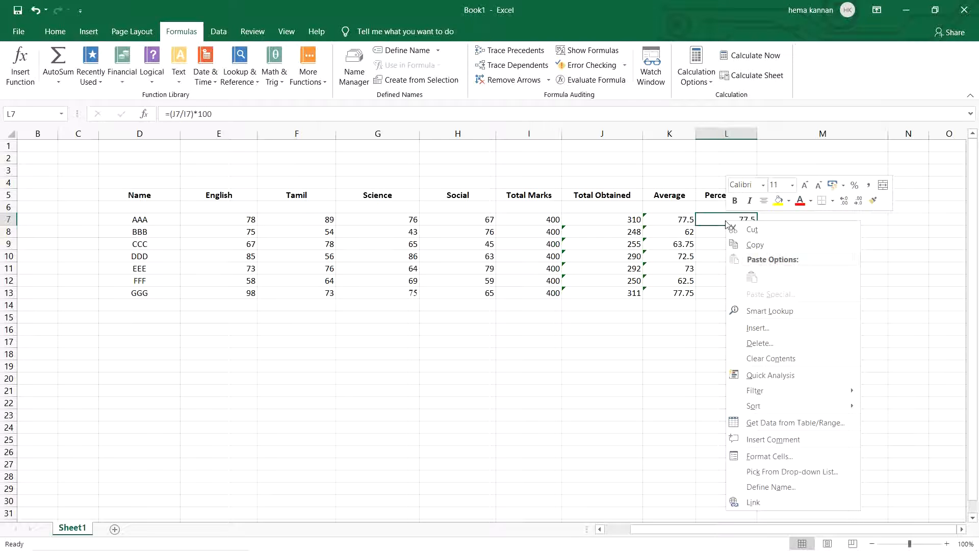
left_click(754, 245)
left_click_drag(713, 232, 722, 290)
right_click(724, 260)
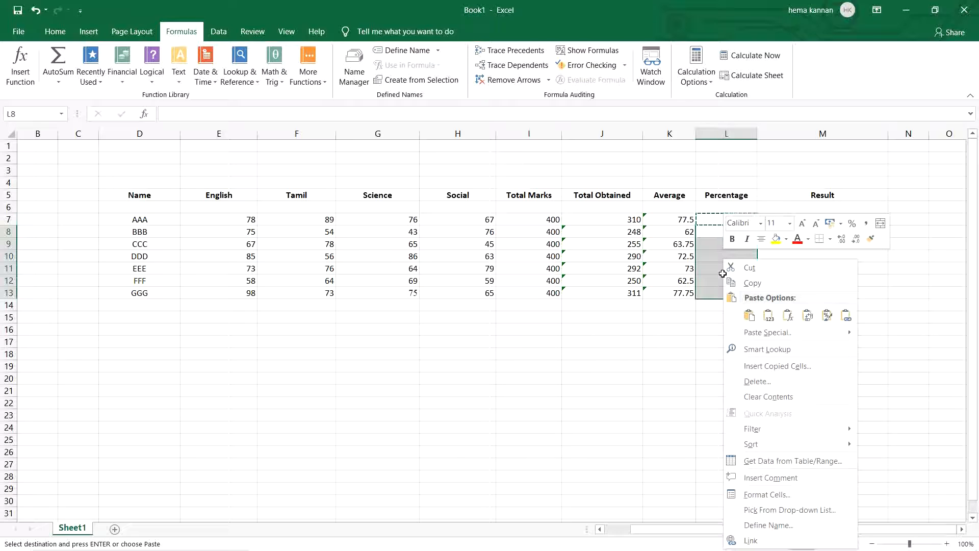
left_click(787, 314)
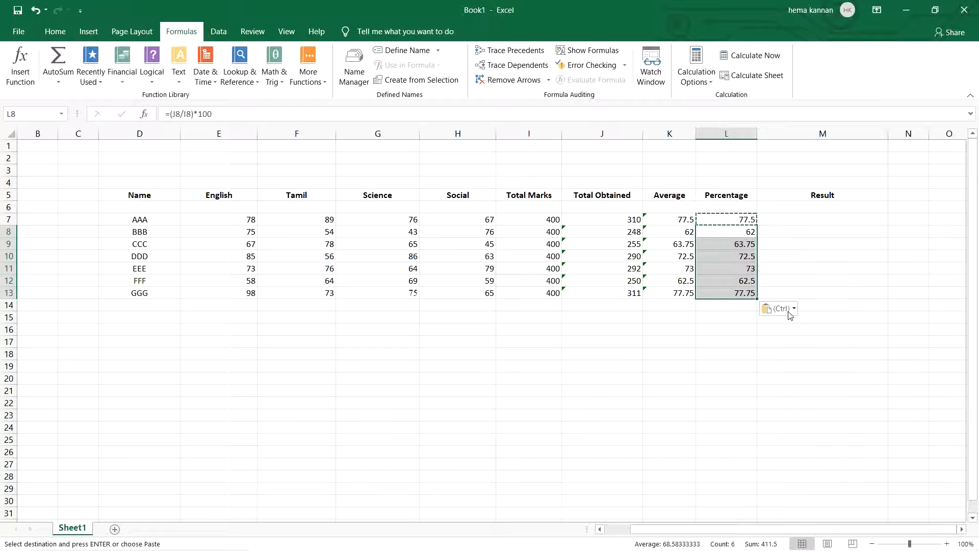
left_click(787, 220)
key("Escape")
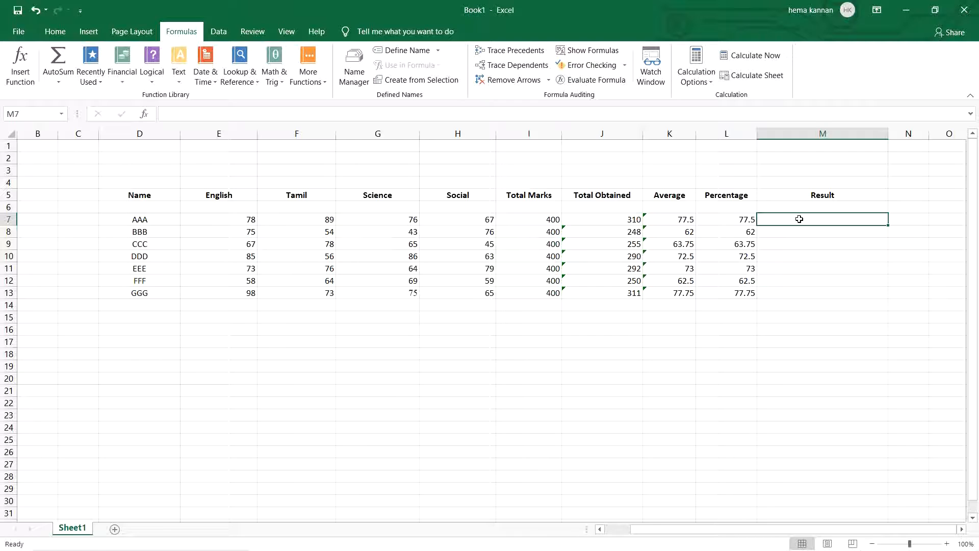
Step: Enter the formula =IF((L7>=65),"PASS","FAIL") in M7 to determine AAA's Result from the Percentage
type("=")
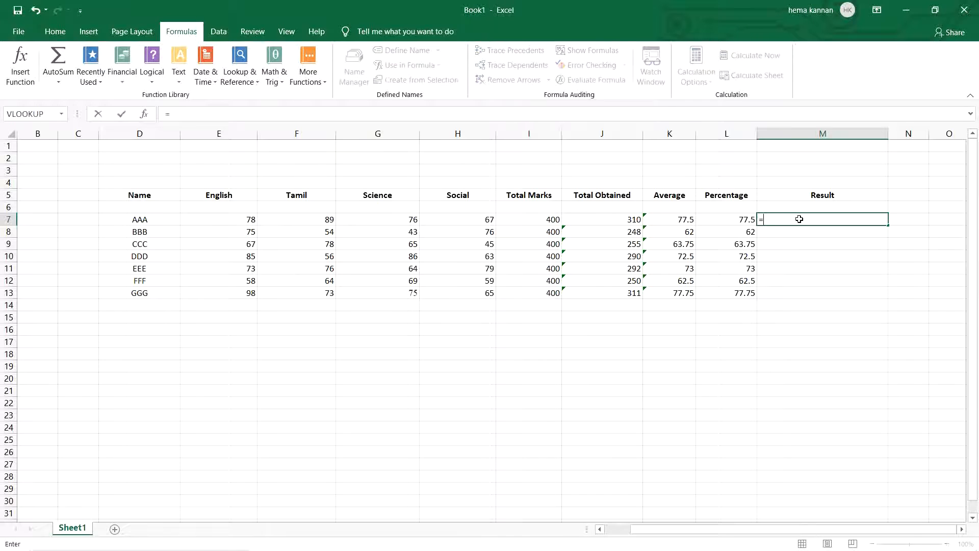
type("if")
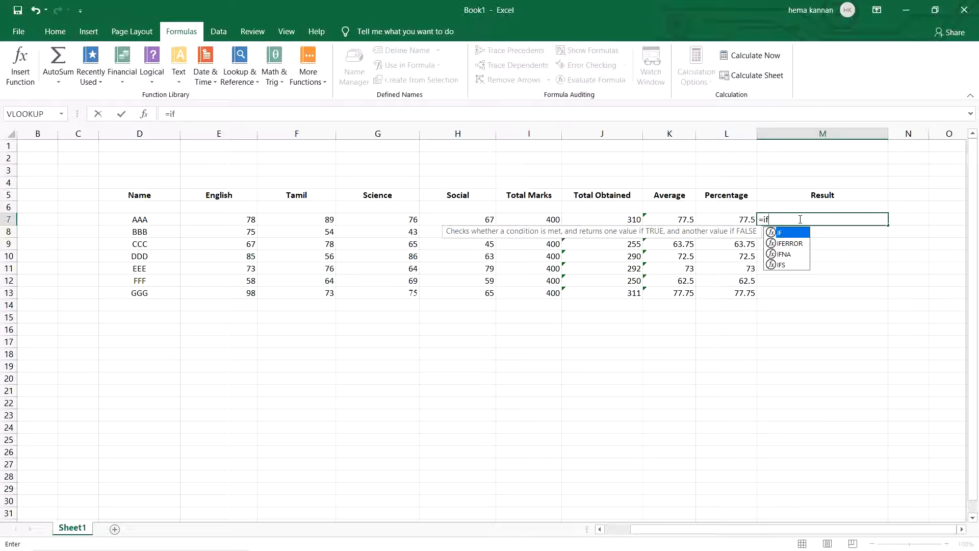
type("(")
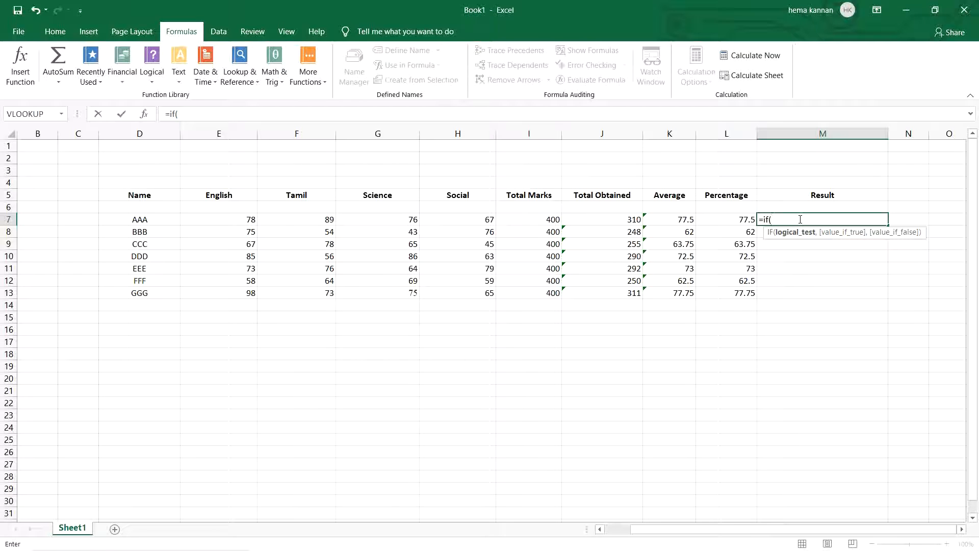
type("(")
left_click(730, 219)
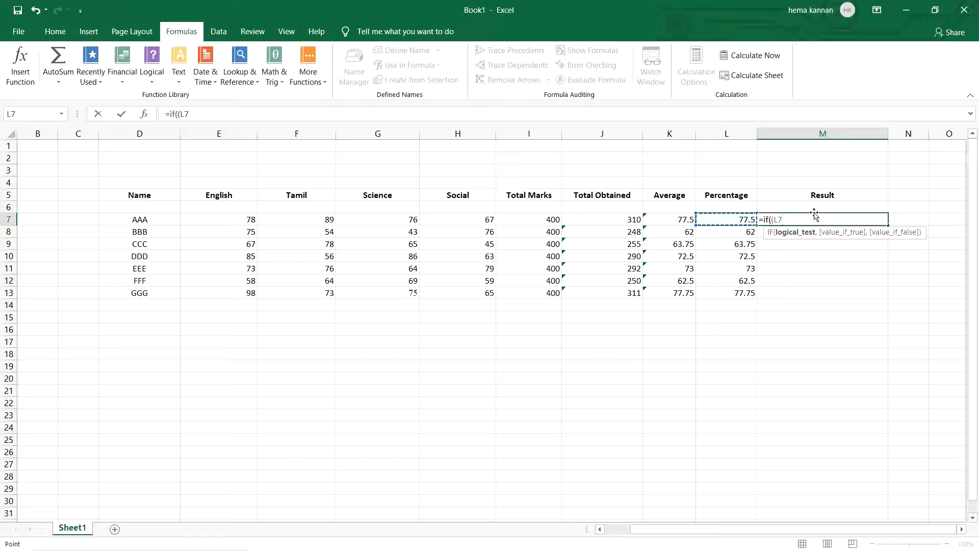
type(">=65),")
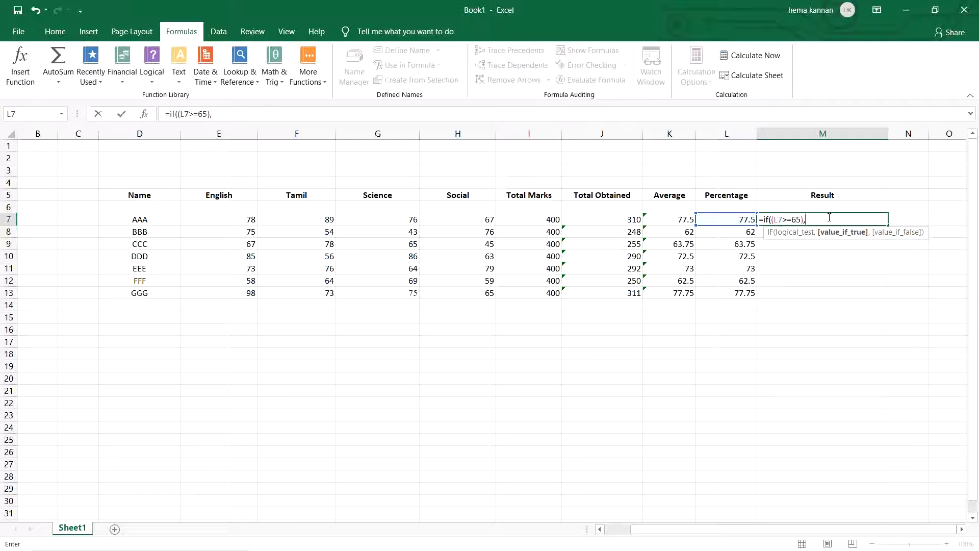
type("\"")
key("Caps_Lock")
type("PASS")
key("Caps_Lock")
type("\"")
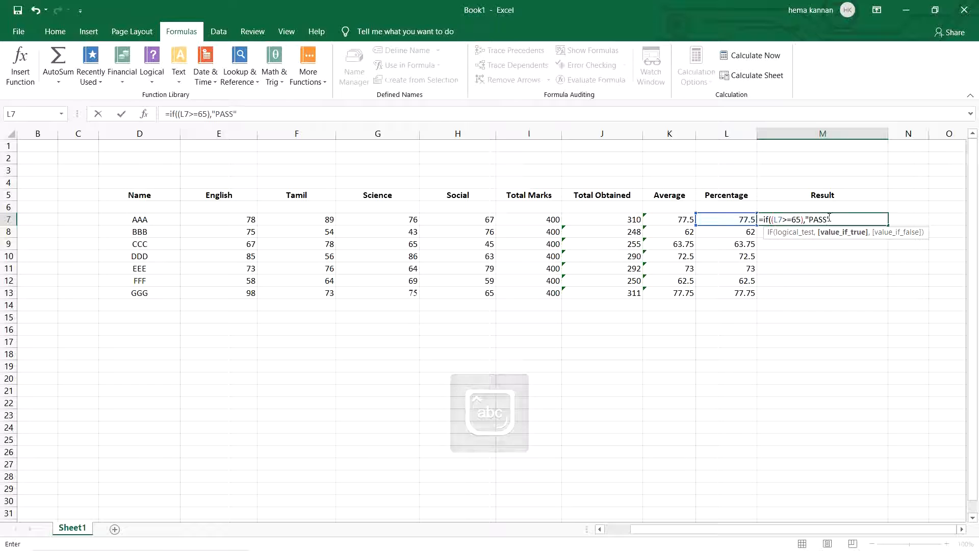
type(",")
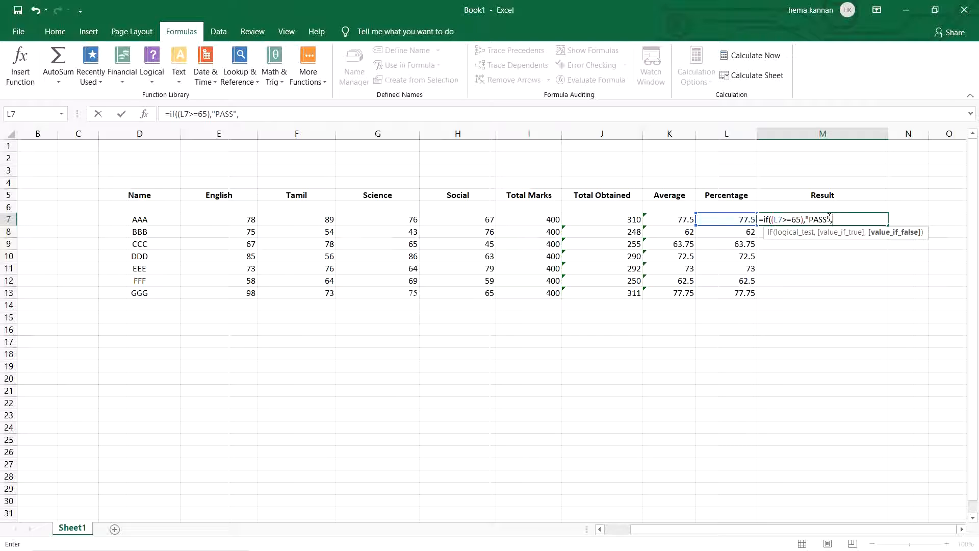
type("\"FAIL")
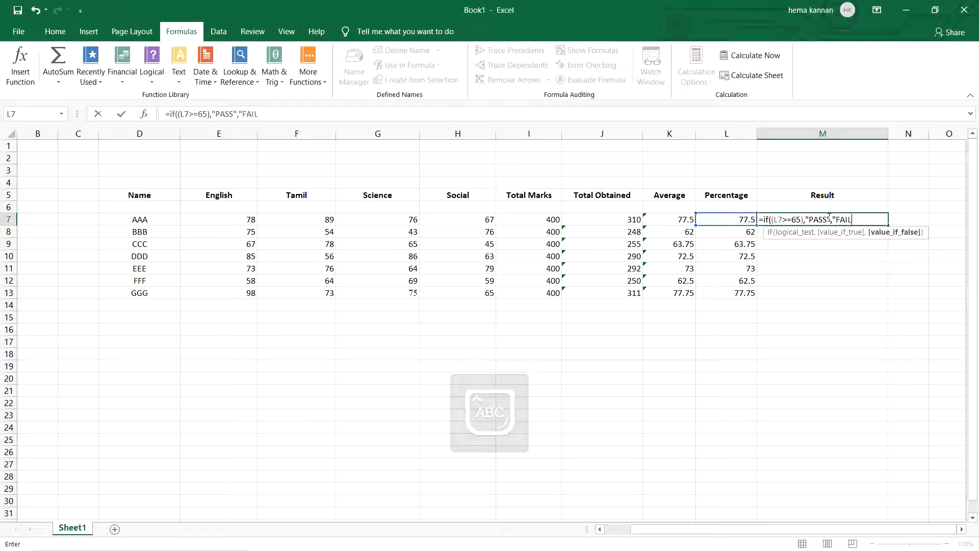
type("\"")
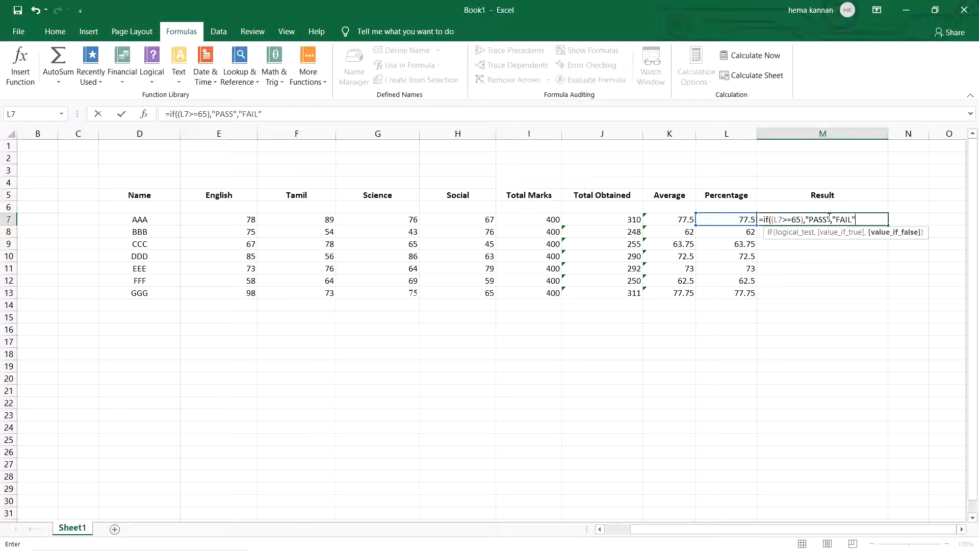
type(")")
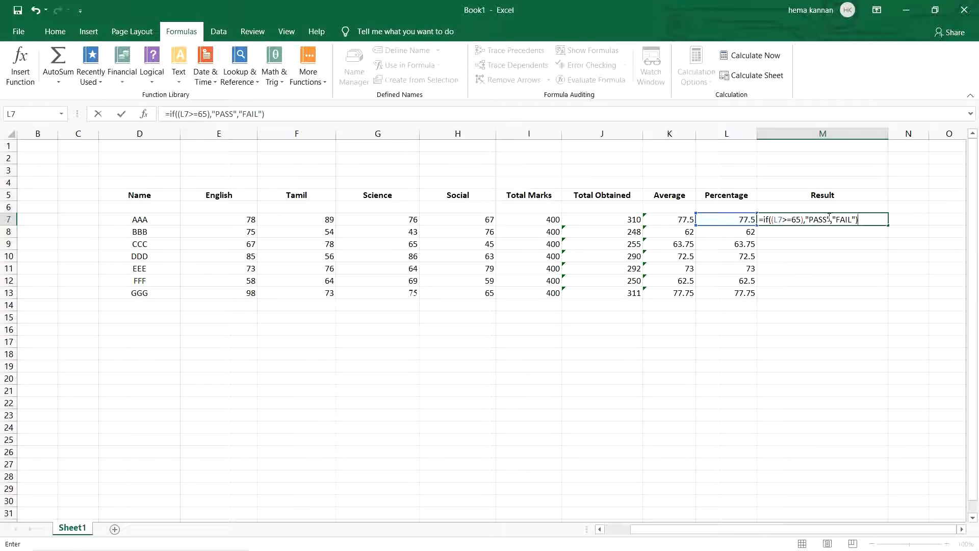
key("Return")
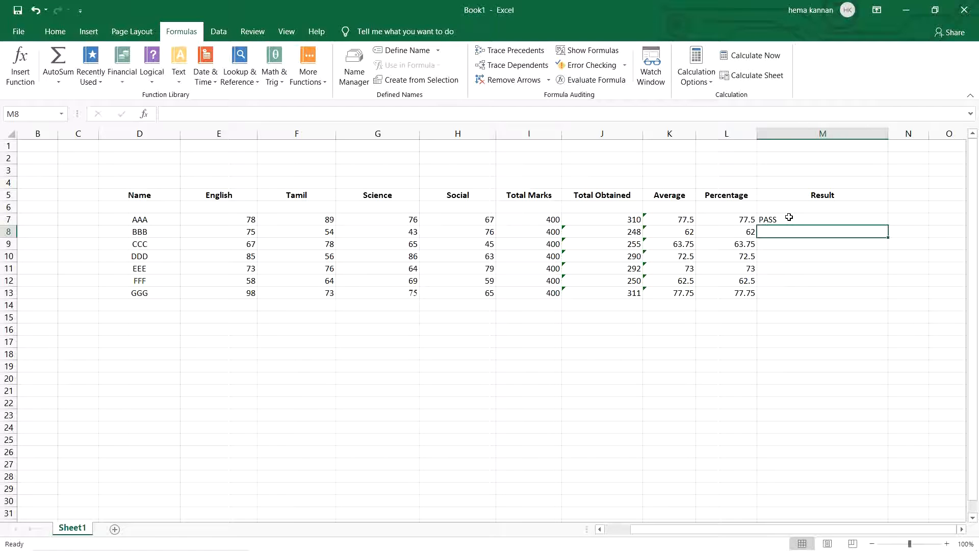
Step: Copy the result formula from M7 and paste only the formula into M8:M13 for students BBB to GGG
left_click(718, 233)
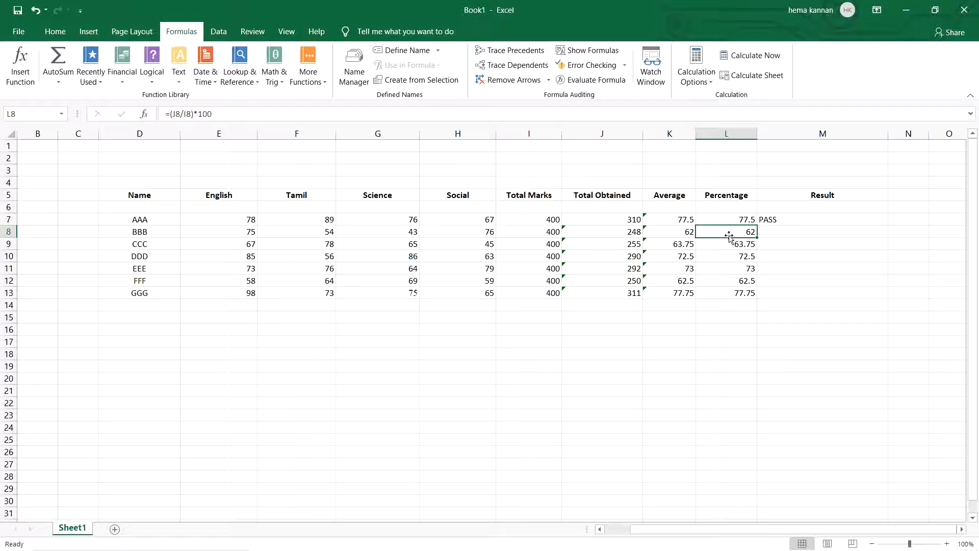
left_click(792, 221)
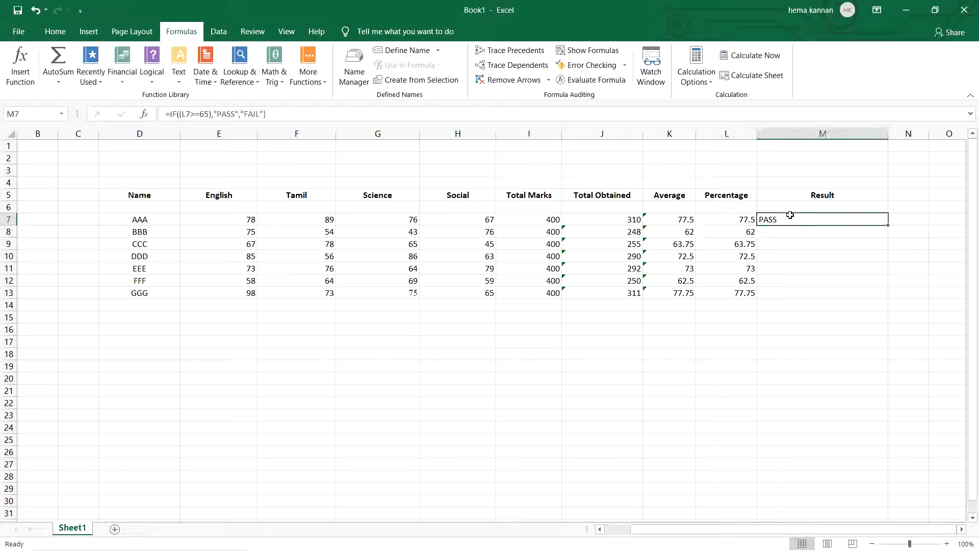
right_click(791, 221)
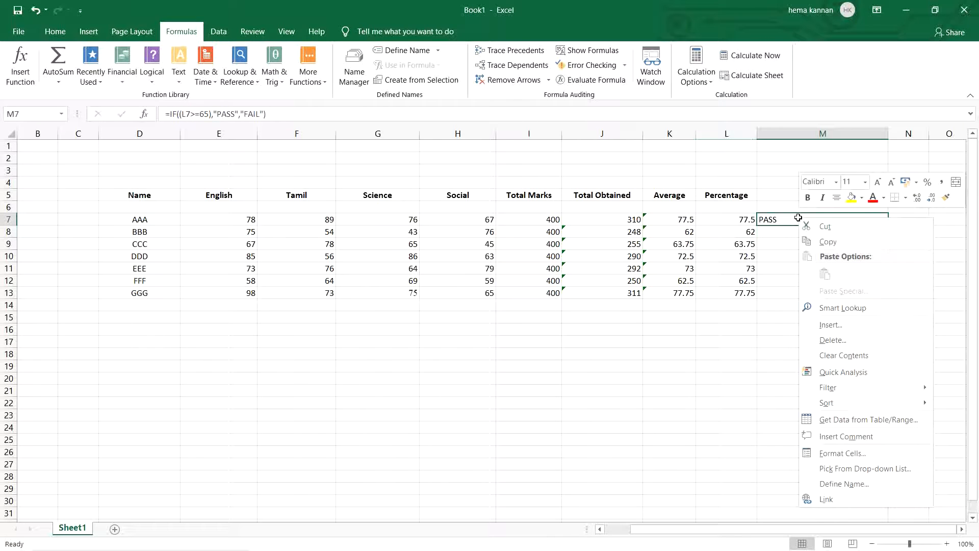
left_click(838, 242)
left_click_drag(775, 237, 778, 289)
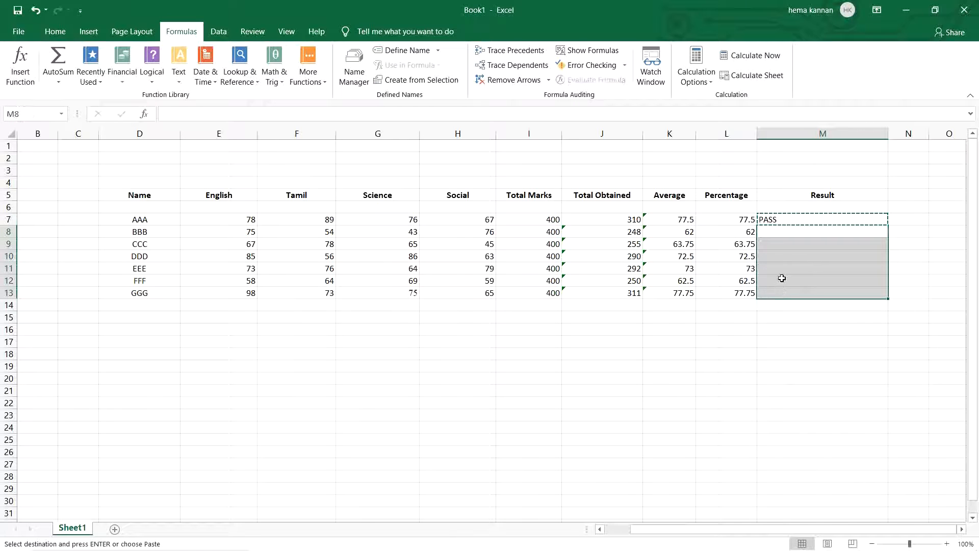
right_click(780, 267)
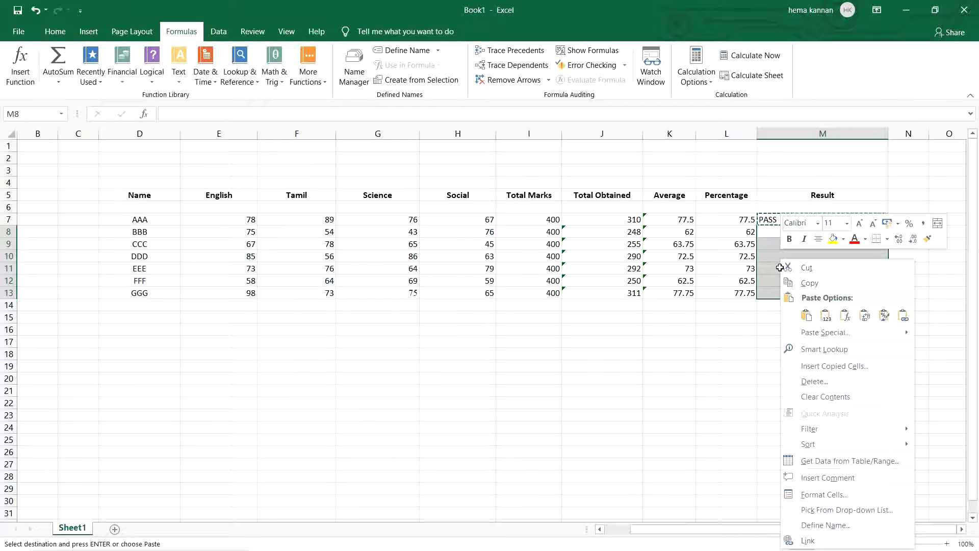
left_click(847, 316)
left_click(857, 306)
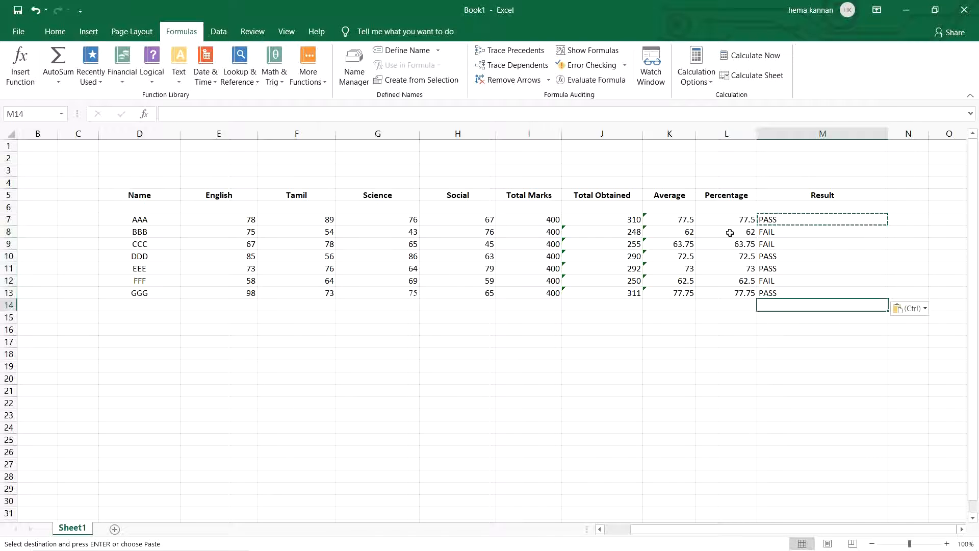
Step: Compare the Percentage and Result values of the students in rows 7 to 13 against the 65 pass mark
left_click(752, 231)
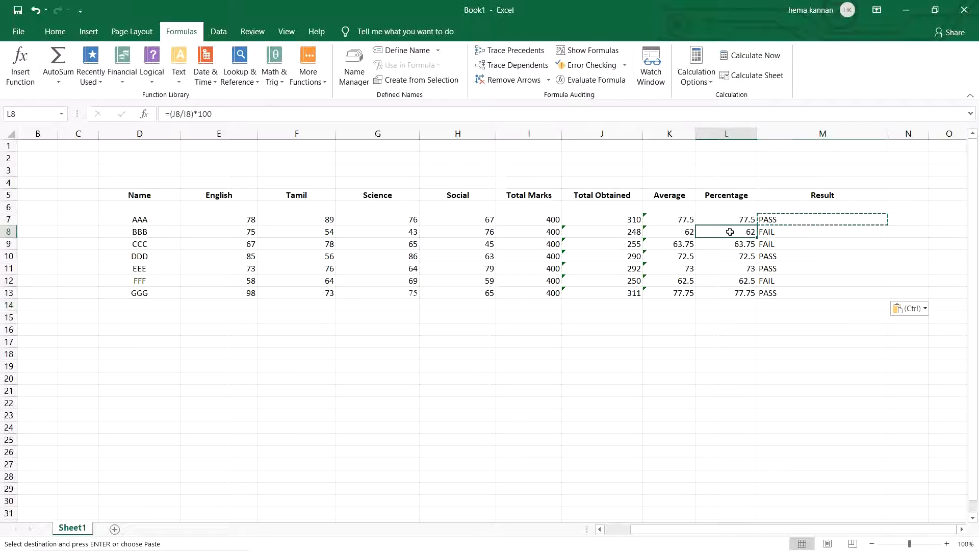
left_click(777, 232)
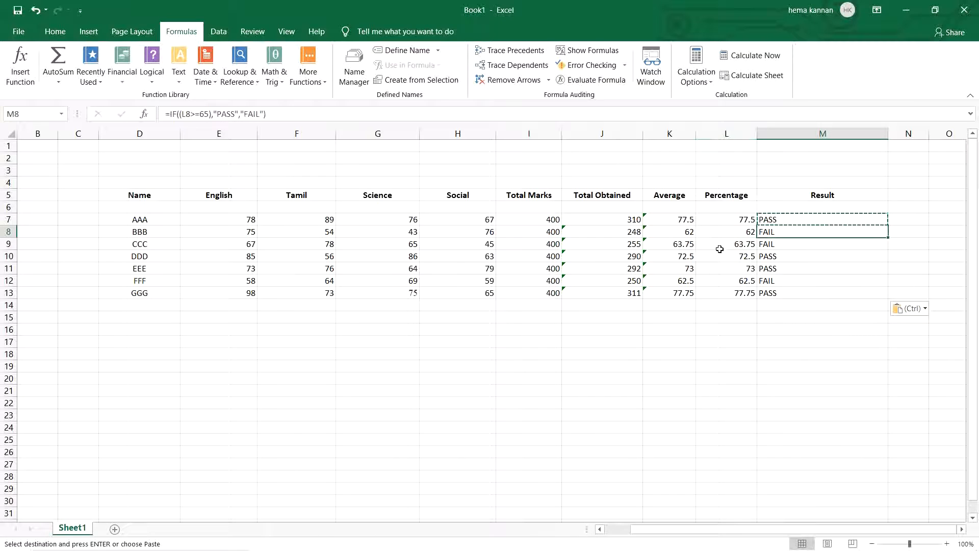
left_click_drag(720, 248, 814, 243)
left_click_drag(725, 258, 791, 259)
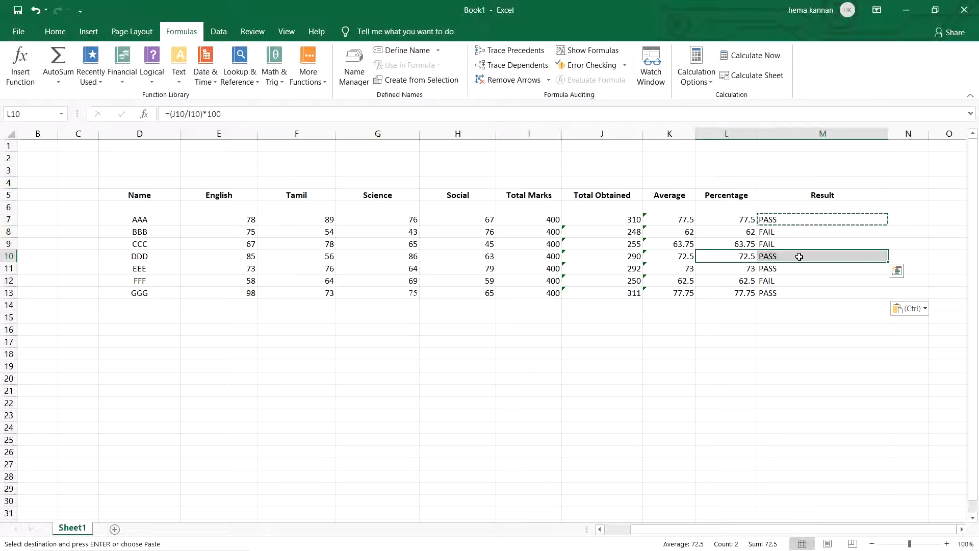
left_click_drag(714, 221, 799, 292)
left_click(799, 292)
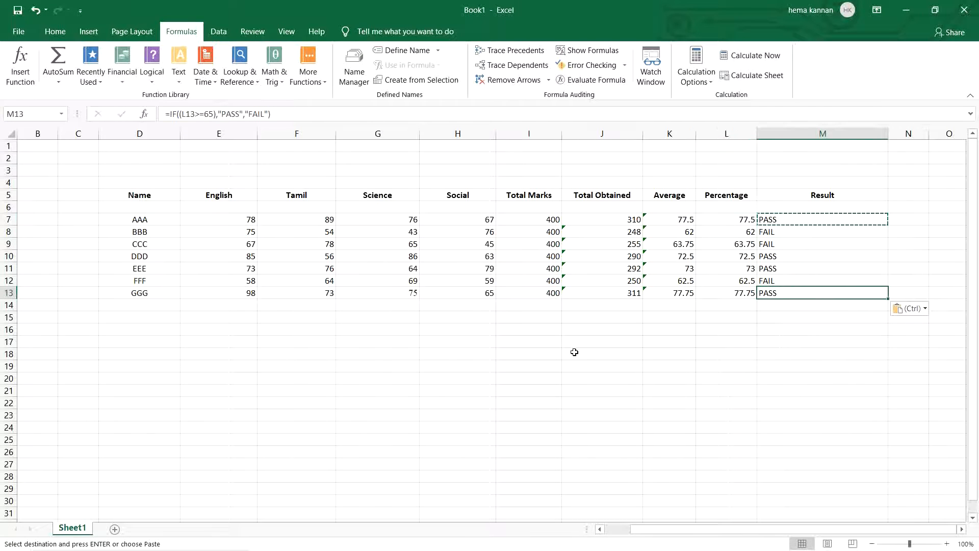
left_click(322, 326)
left_click(378, 314)
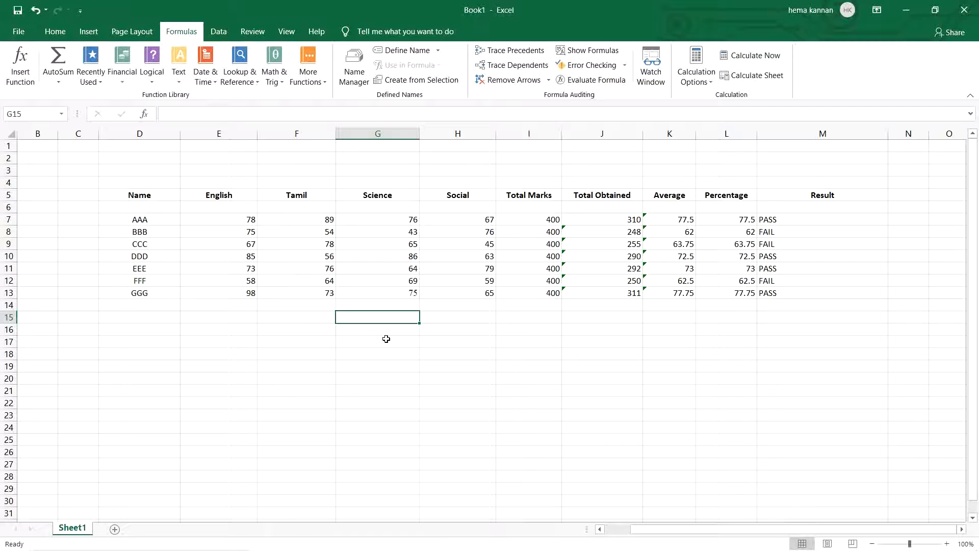
Step: Enter the sample number 123 in cell H16 below the marks table
left_click(442, 333)
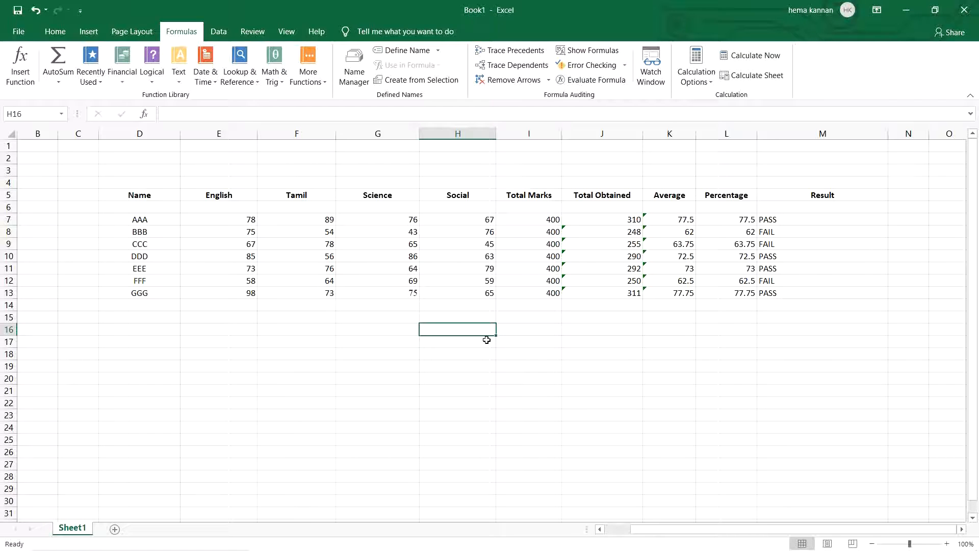
type("123")
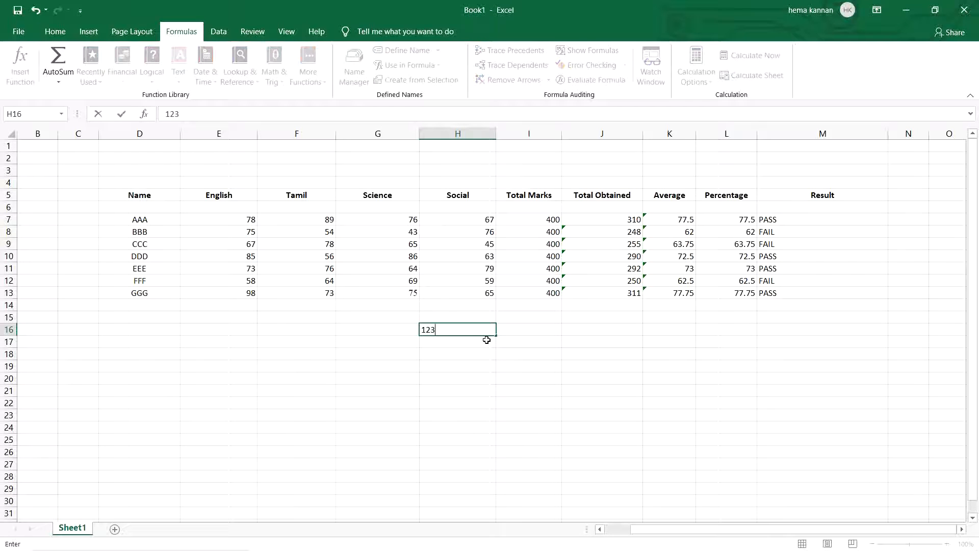
key("Return")
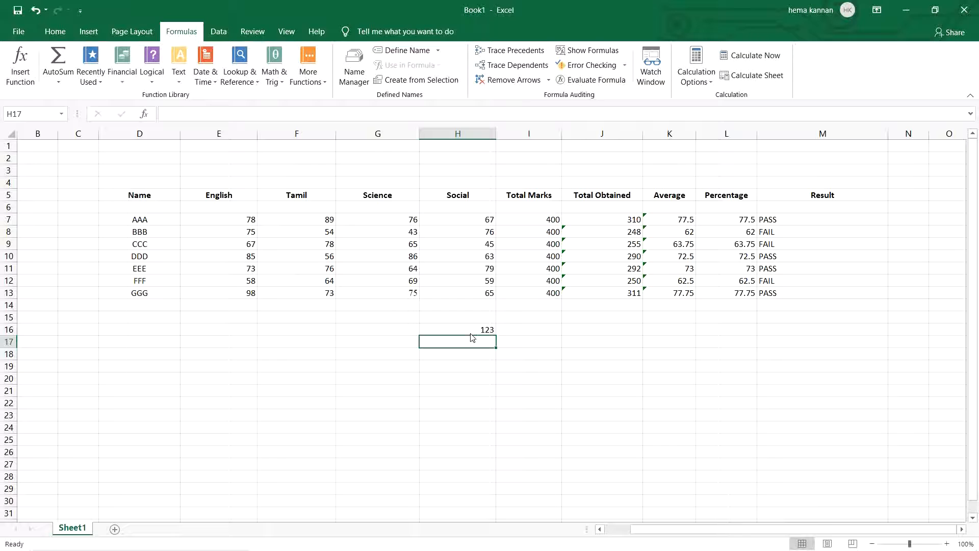
left_click(473, 330)
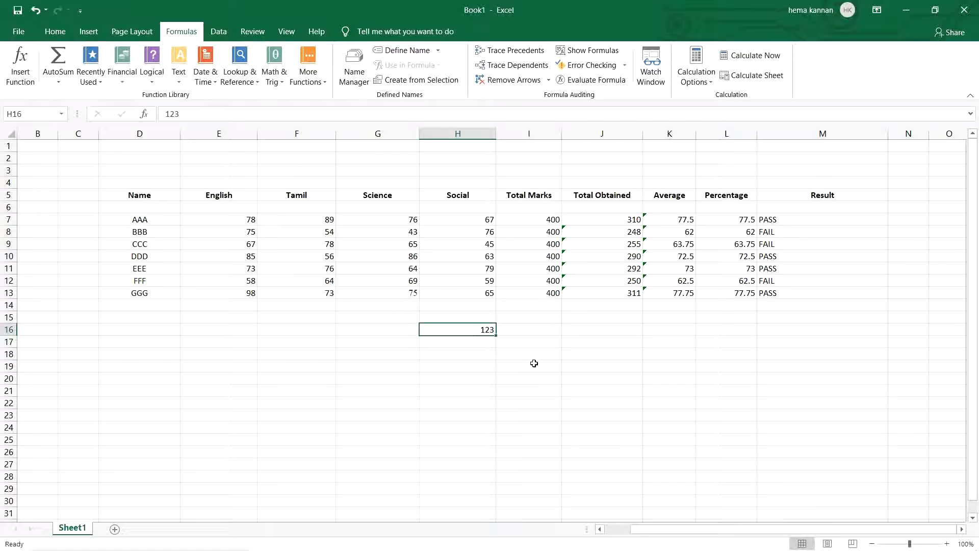
Step: Convert the number in H16 to dollar-formatted text in I16 with the formula =TEXT(H16,"$.00")
double_click(526, 329)
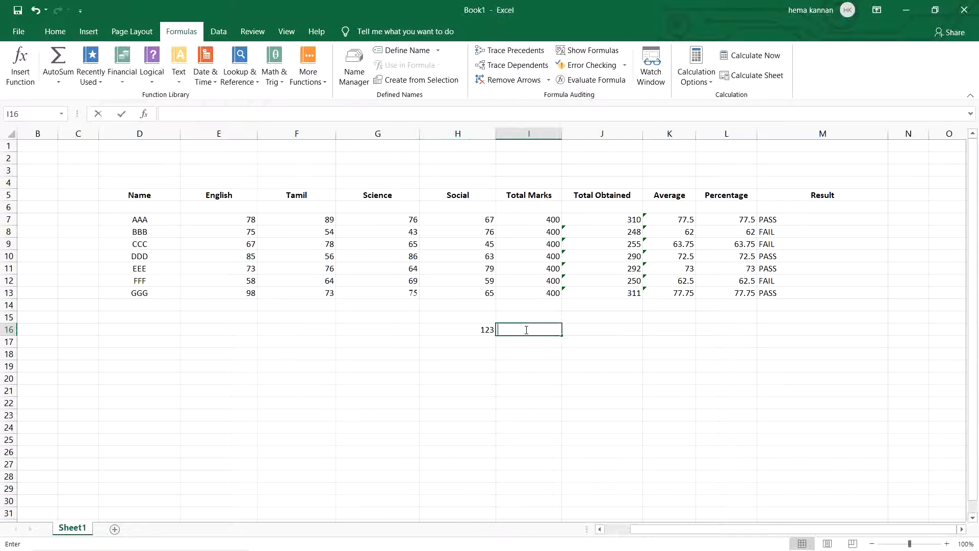
type("=")
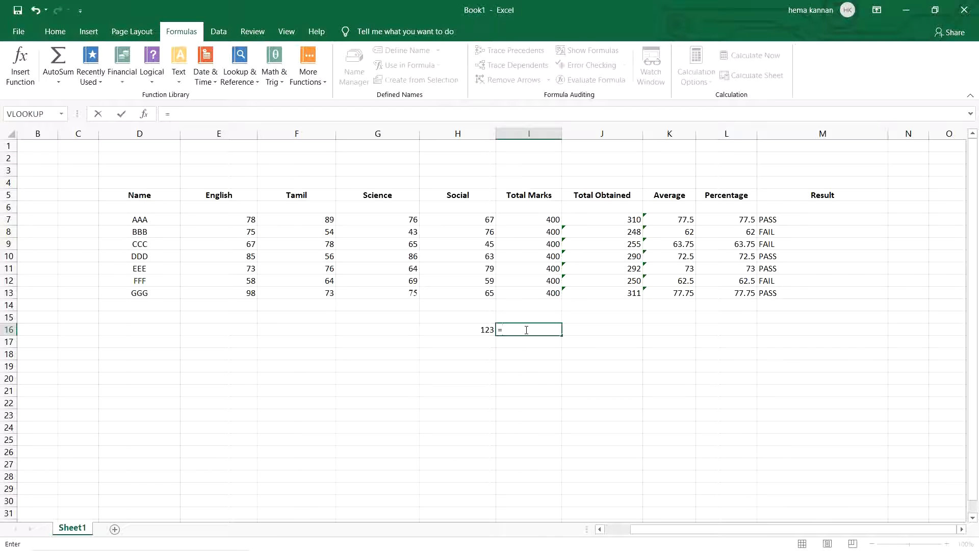
type("TEXT(")
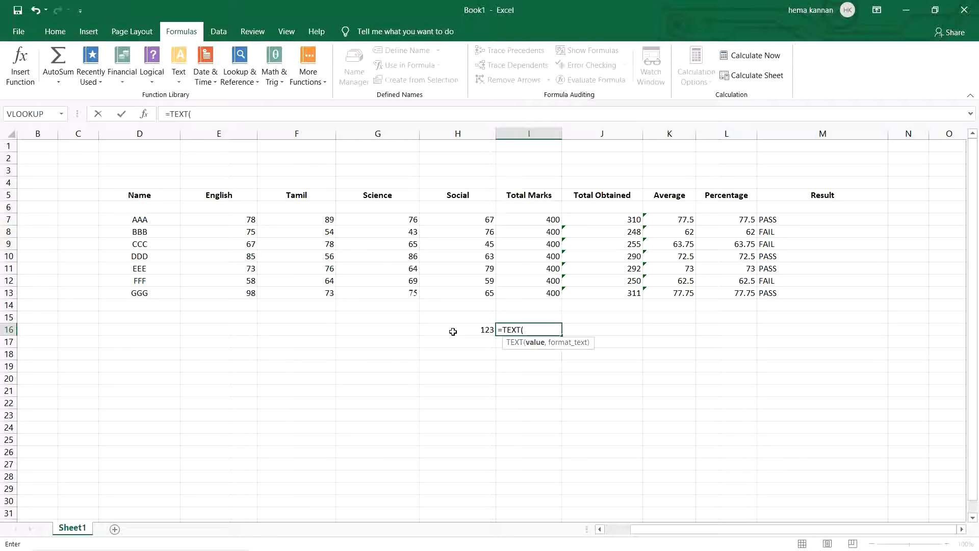
left_click(452, 332)
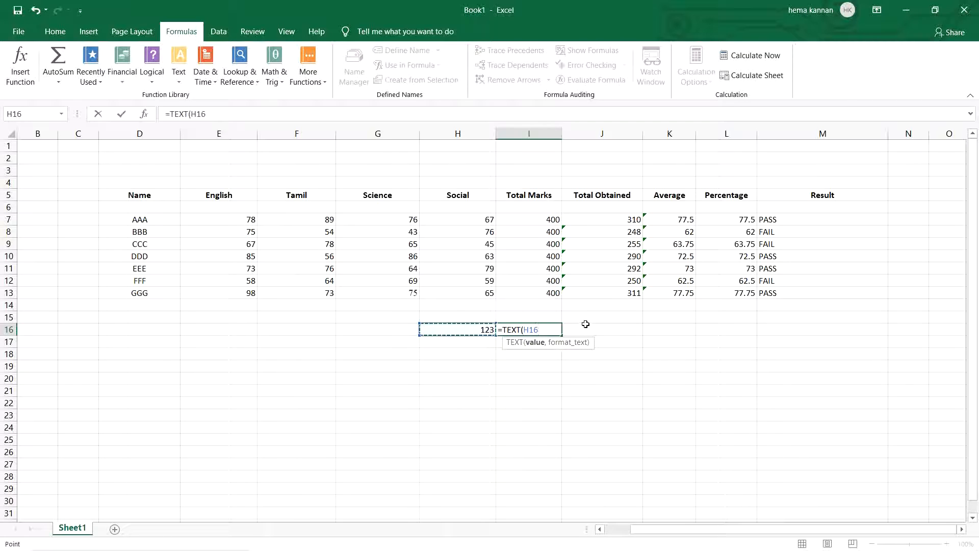
type(",")
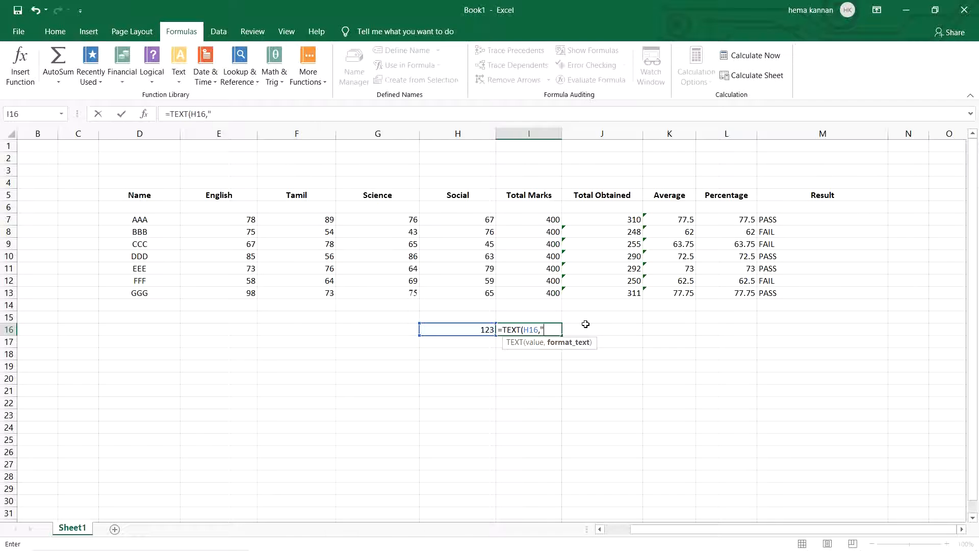
type("$.00\")")
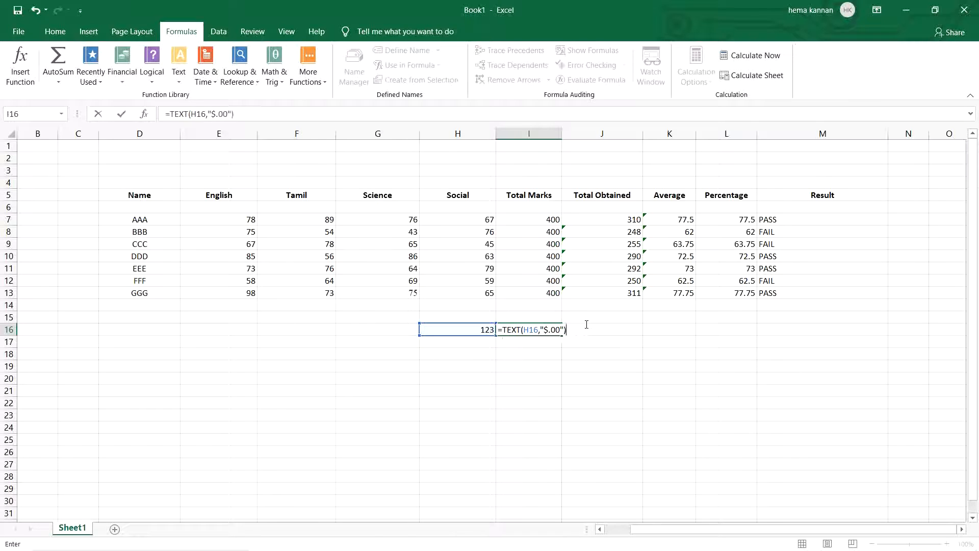
key("Return")
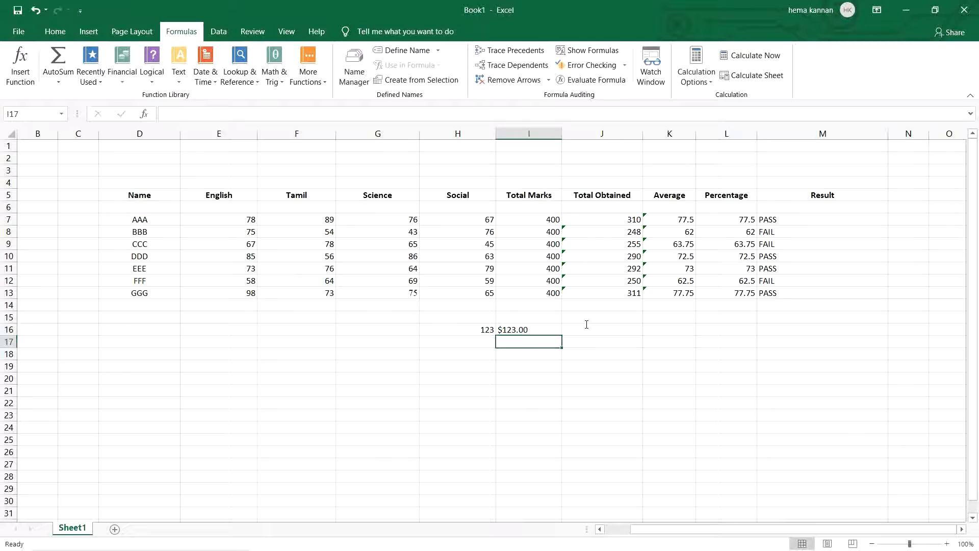
left_click_drag(455, 331, 530, 331)
left_click(437, 357)
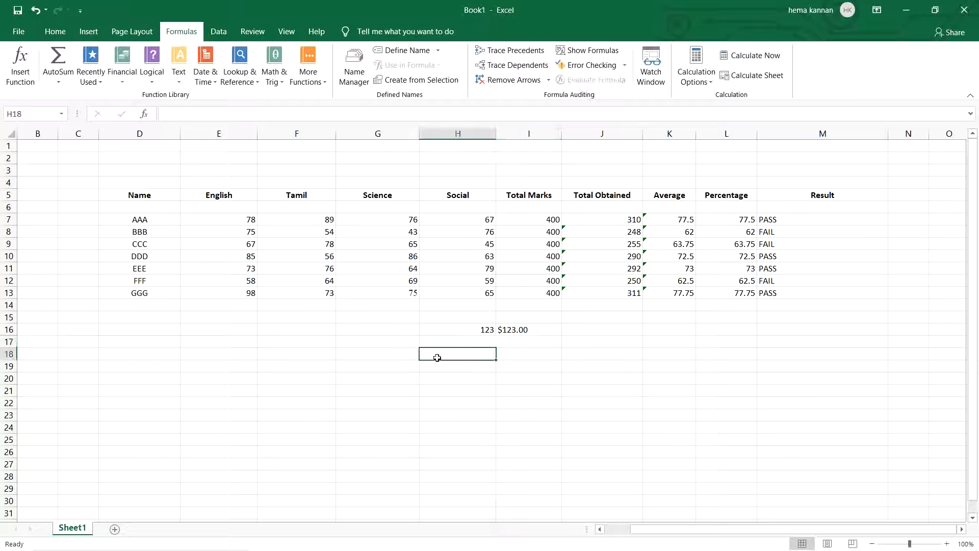
left_click(468, 332)
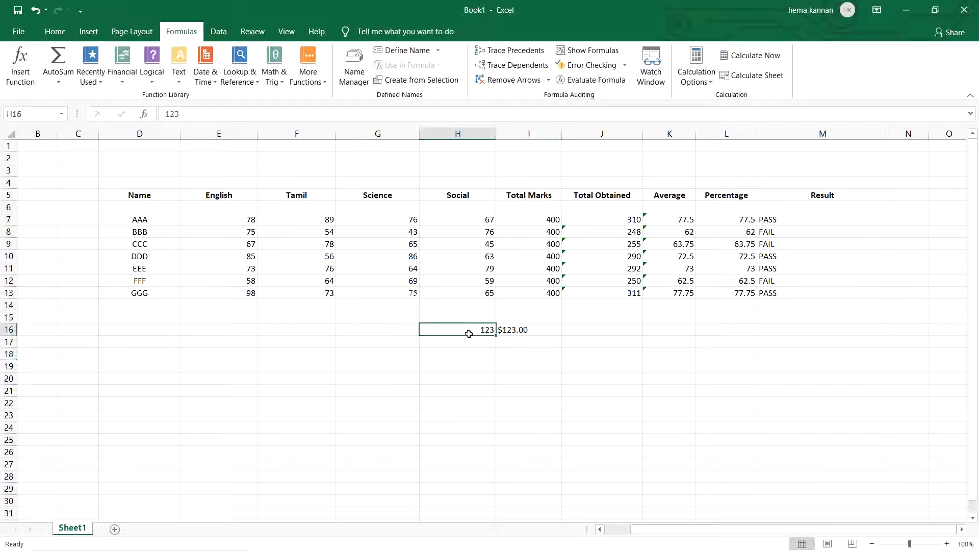
Step: Enter a second sample number, 123.98, in cell H17 below the first sample
left_click(542, 330)
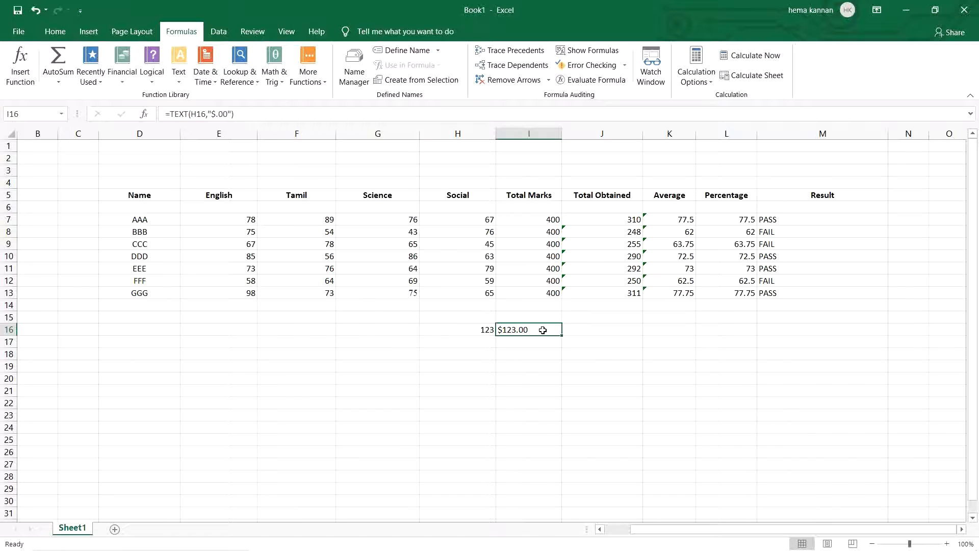
left_click(909, 378)
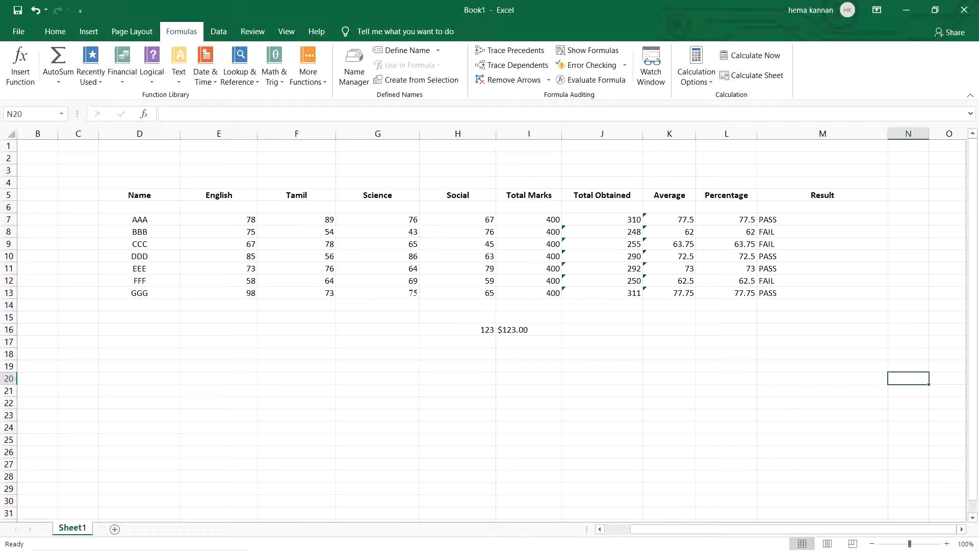
left_click(472, 340)
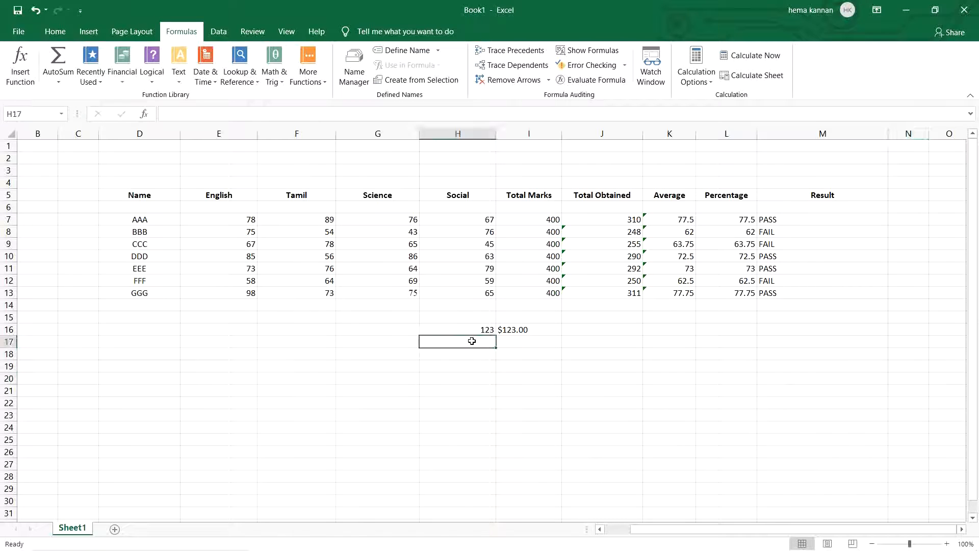
type("123.98")
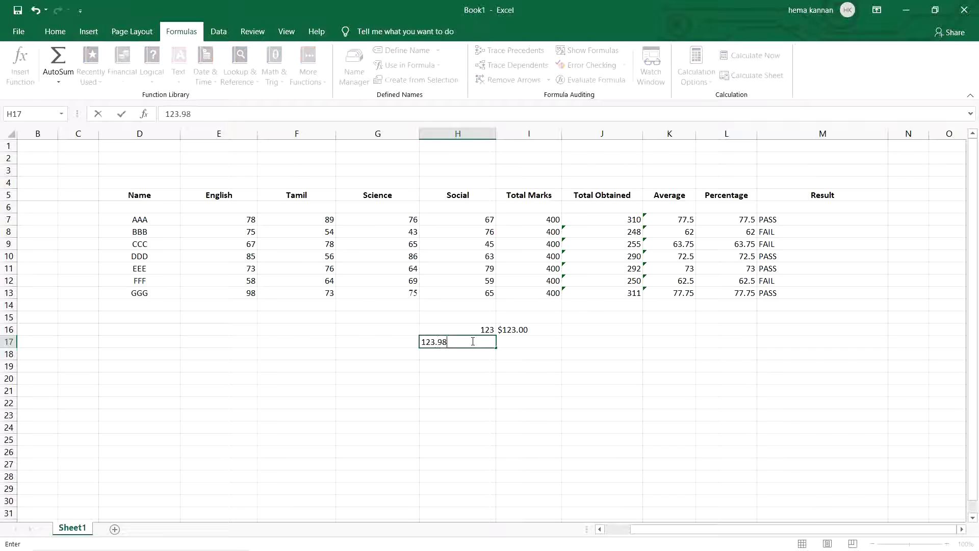
left_click(537, 333)
Step: Convert the number in H17 to whole-number text in I17 with the formula =TEXT(H17,0)
left_click(532, 343)
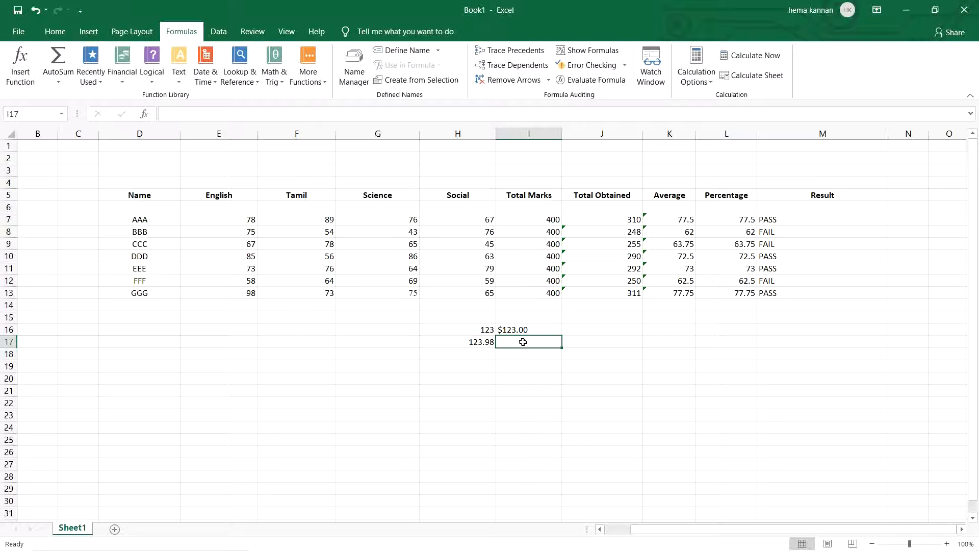
type("=")
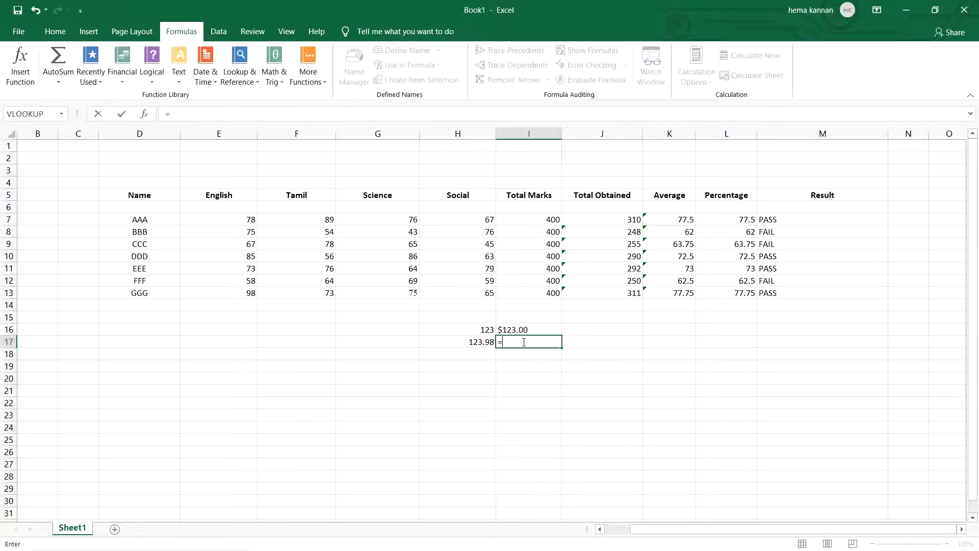
type("TEXT")
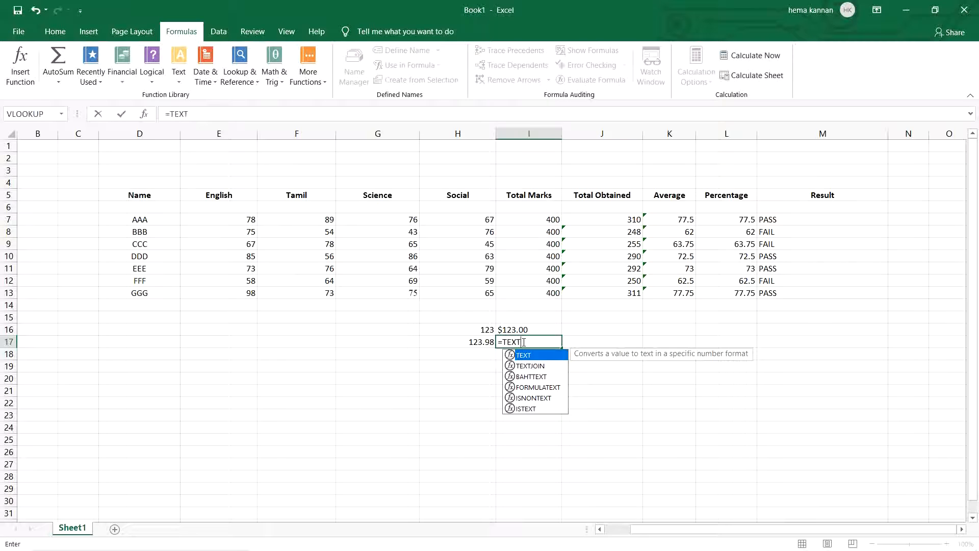
type("(")
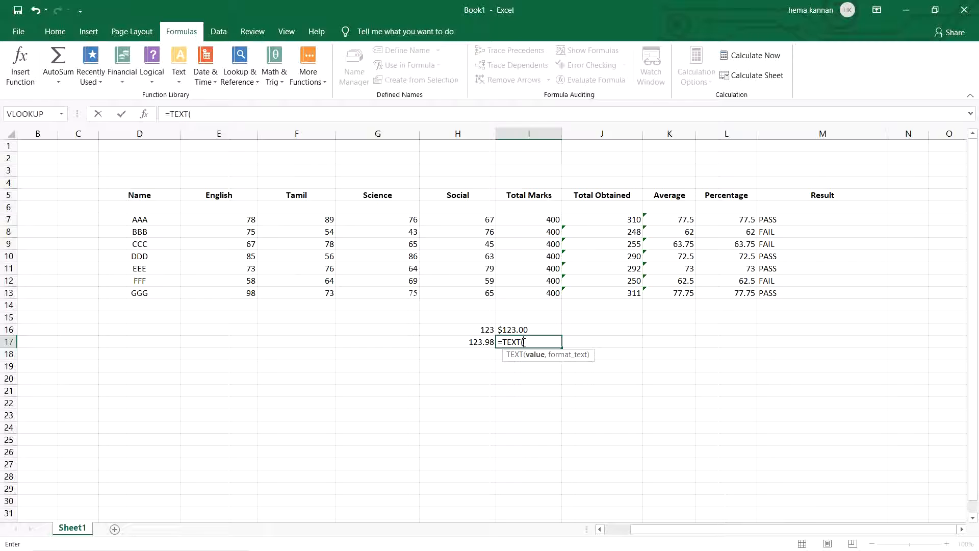
left_click(463, 343)
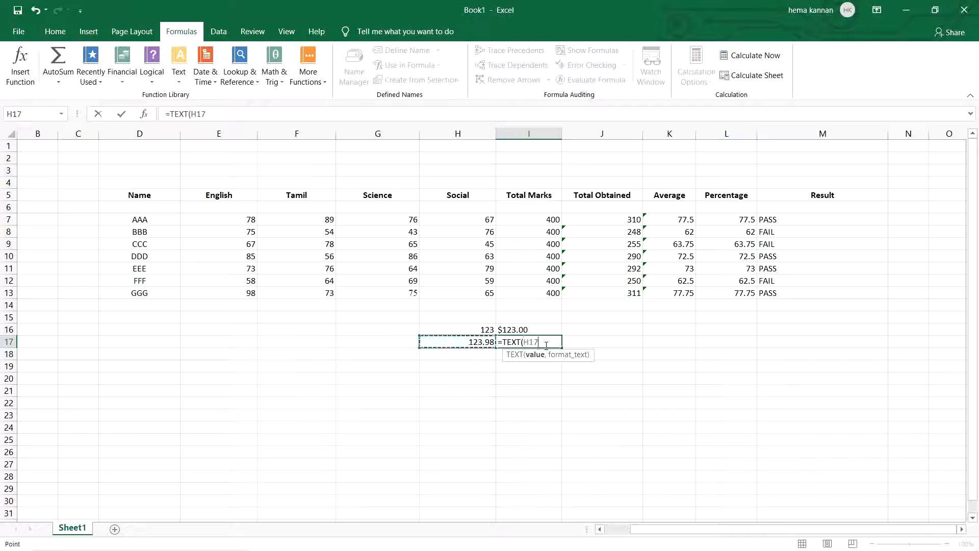
type(",")
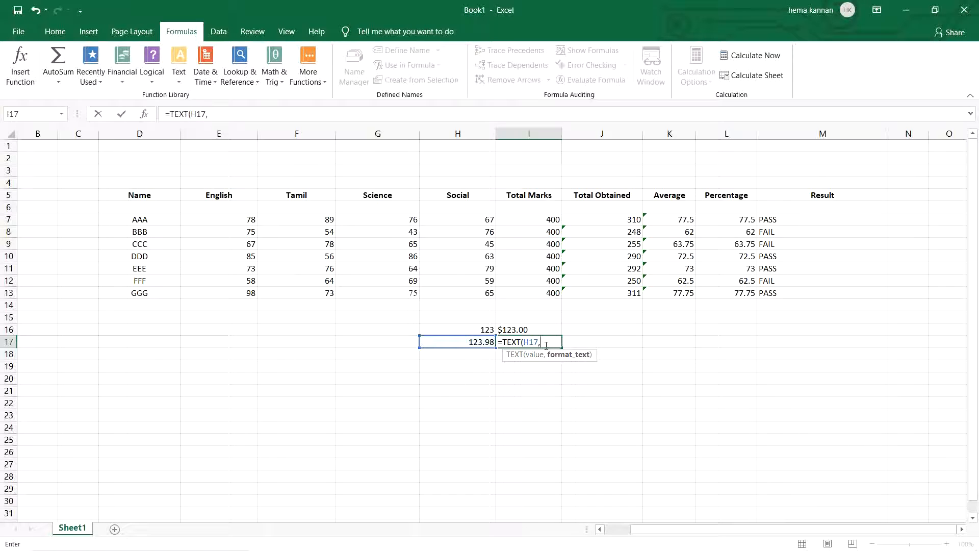
type("0)")
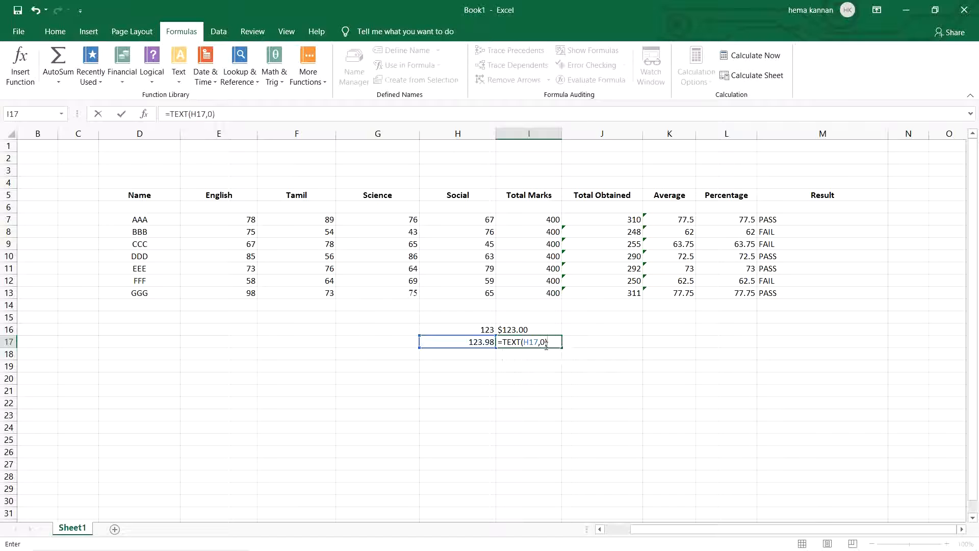
key("Return")
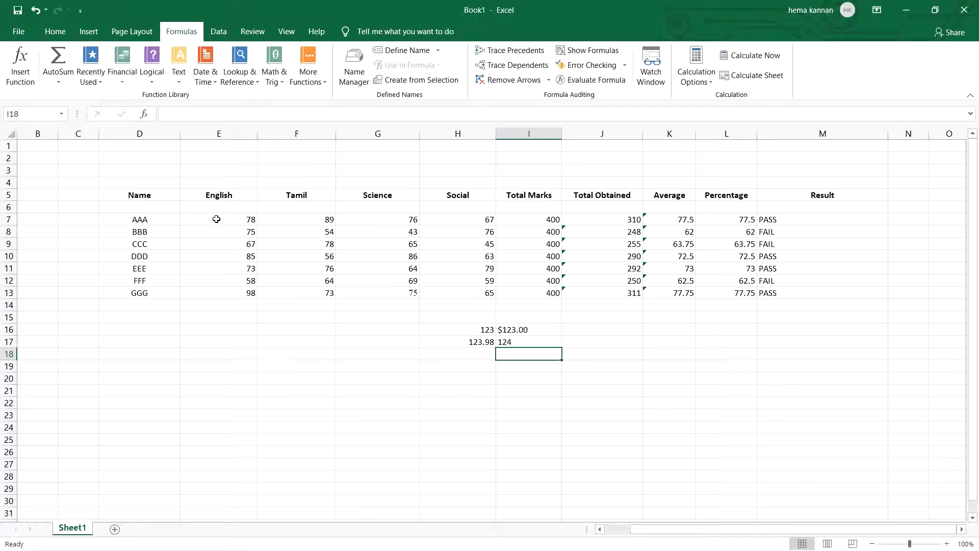
Step: Find the lowest English mark in cell E17 with the formula =MIN(E7:E13)
left_click_drag(228, 219, 230, 295)
left_click(221, 339)
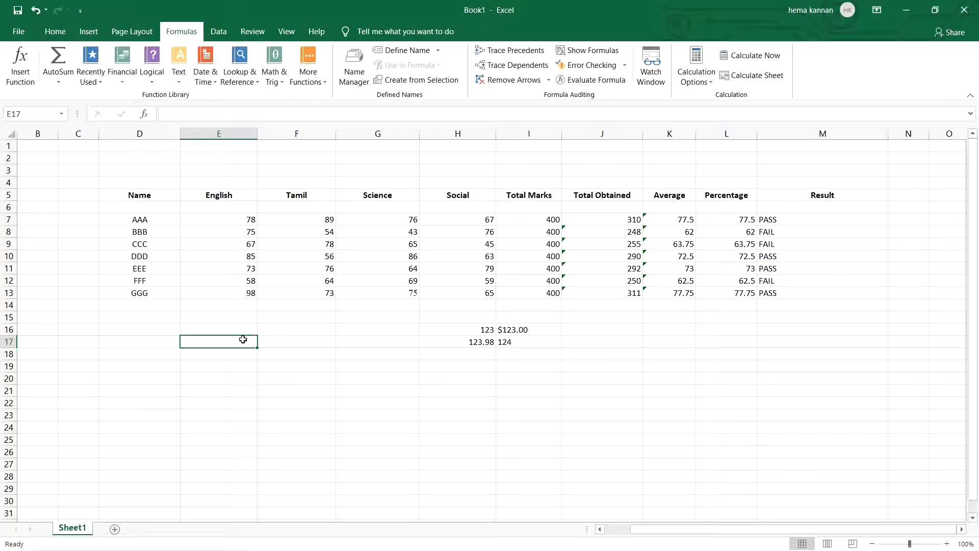
type("=")
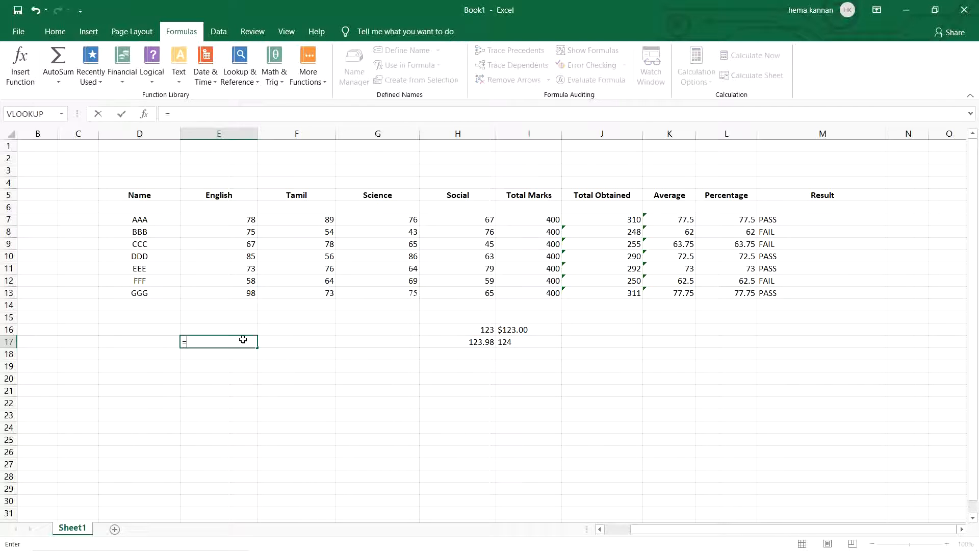
type("min(")
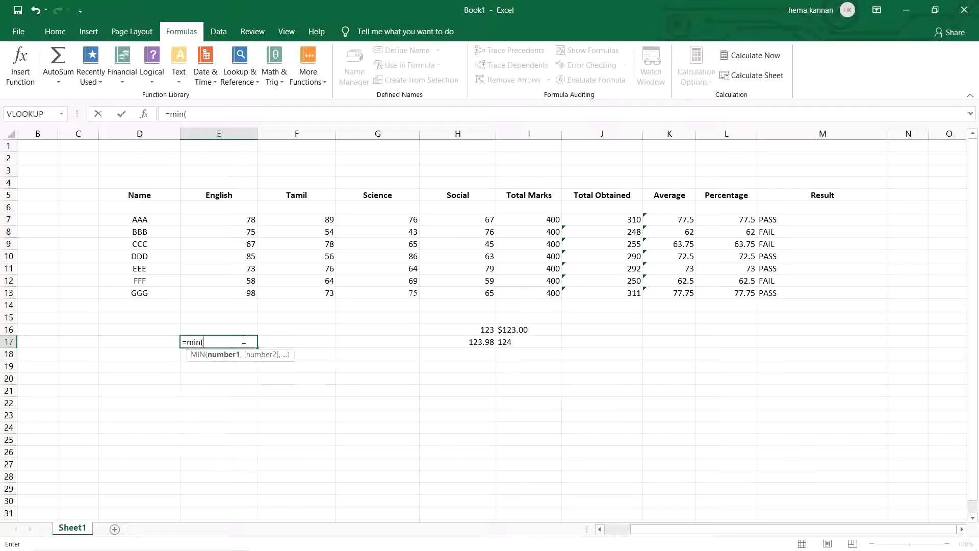
left_click_drag(216, 217, 228, 295)
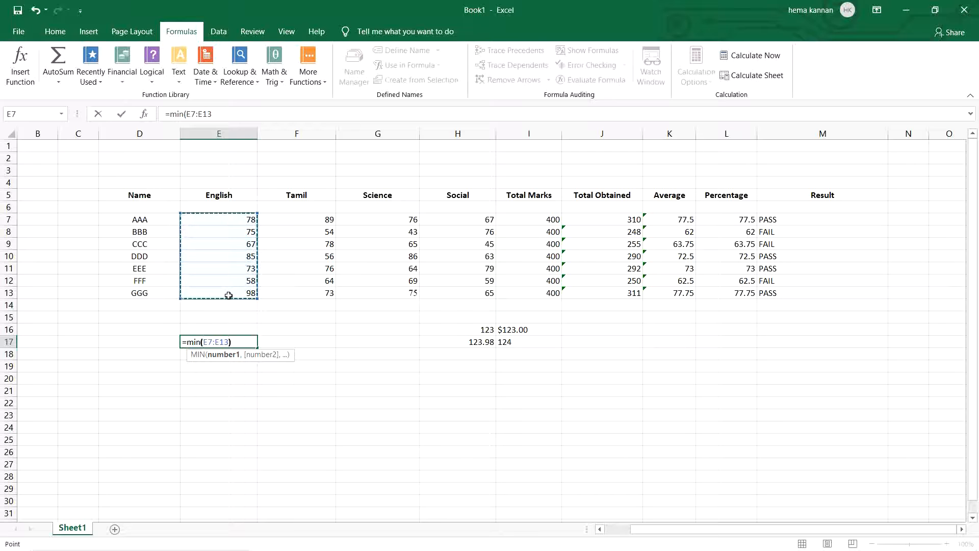
type(")")
key("Return")
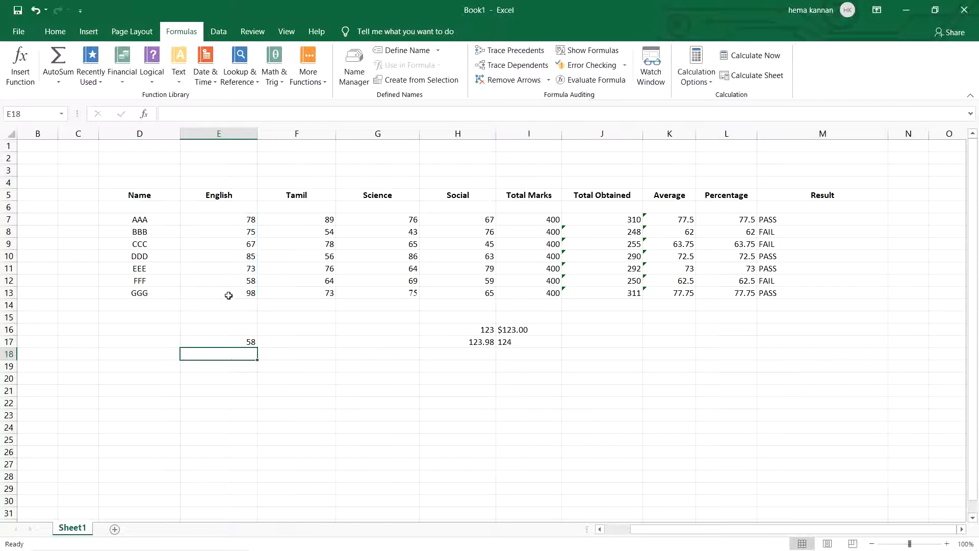
left_click(237, 340)
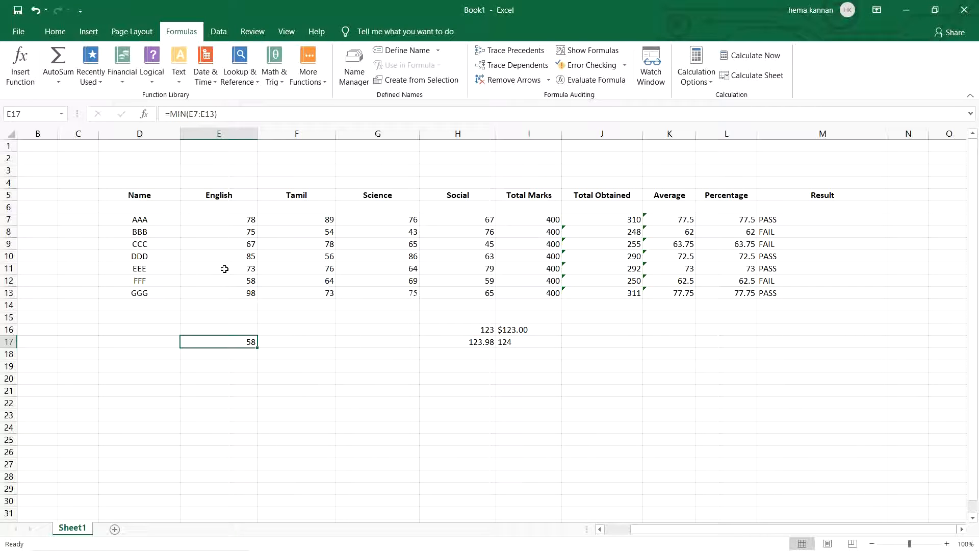
Step: Find the highest English mark in cell E19 with the formula =MAX(E7:E13)
left_click(226, 366)
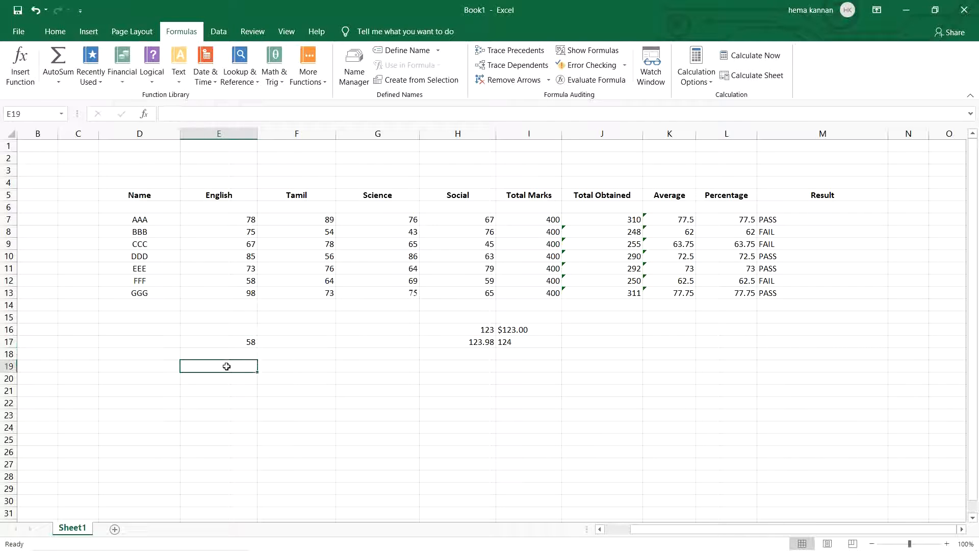
type("=")
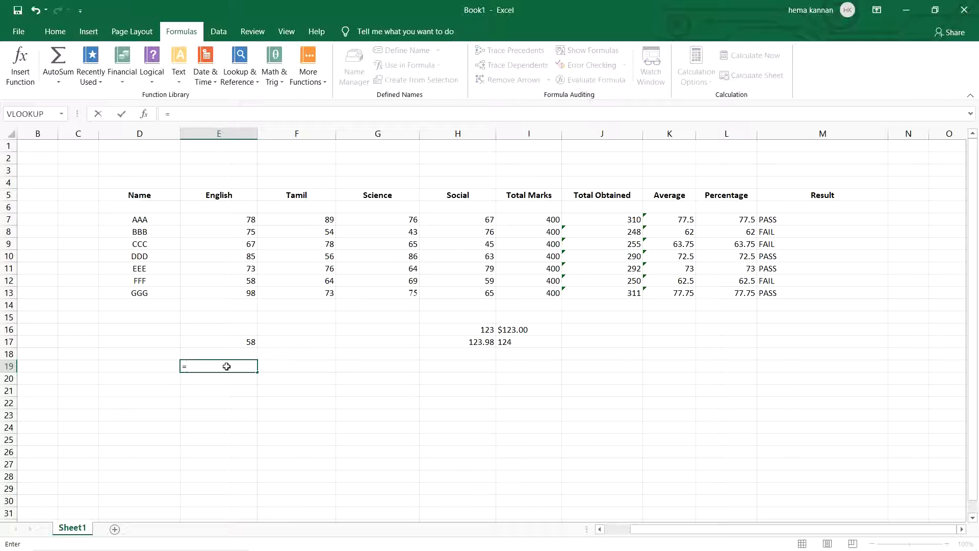
type("MA")
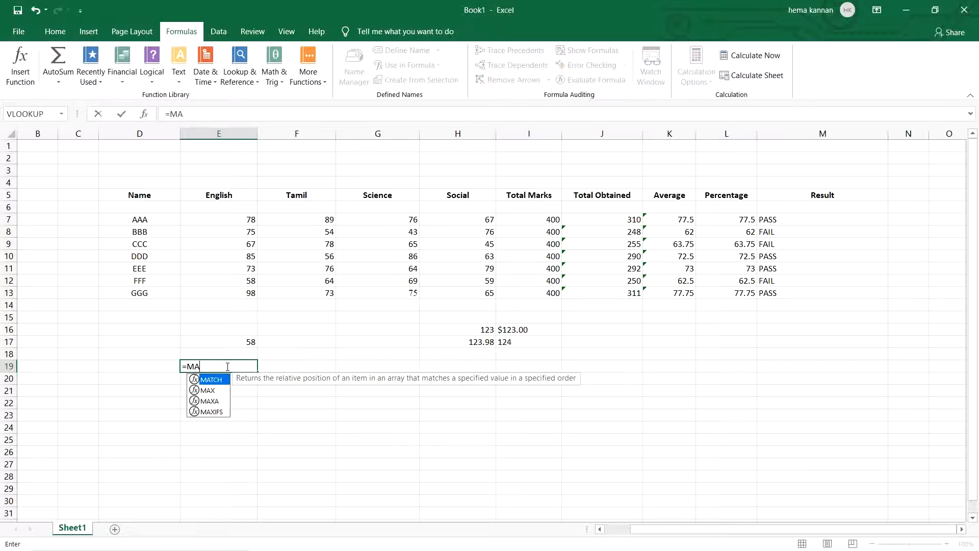
type("X(")
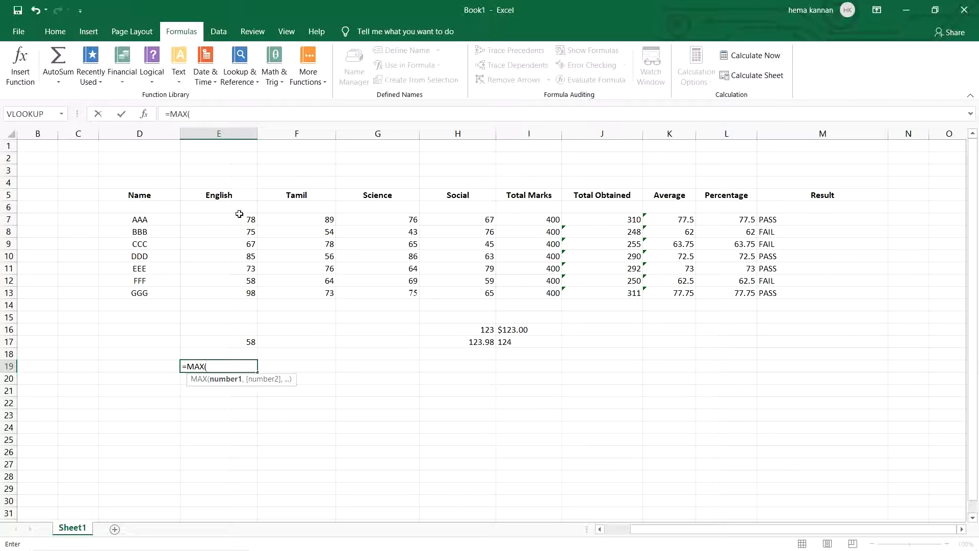
left_click_drag(236, 218, 235, 298)
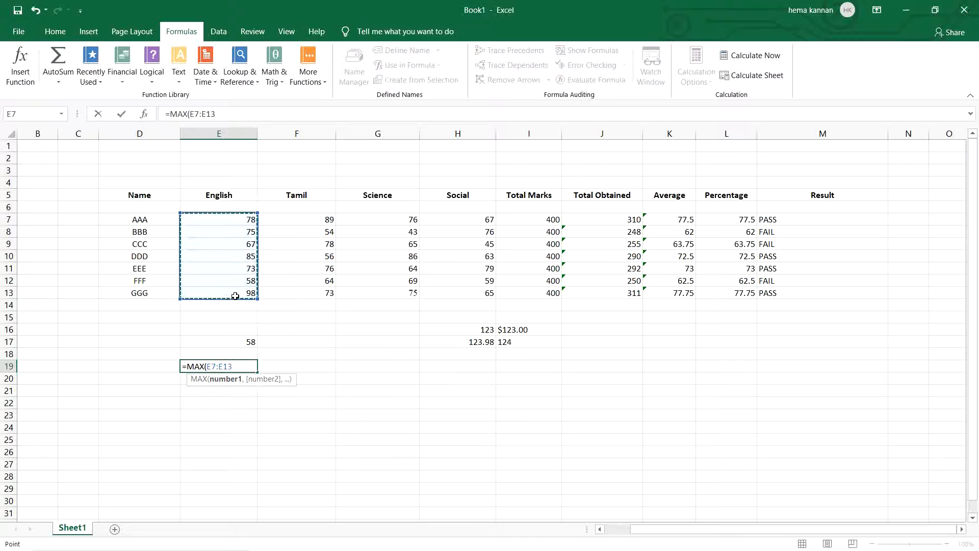
type(")")
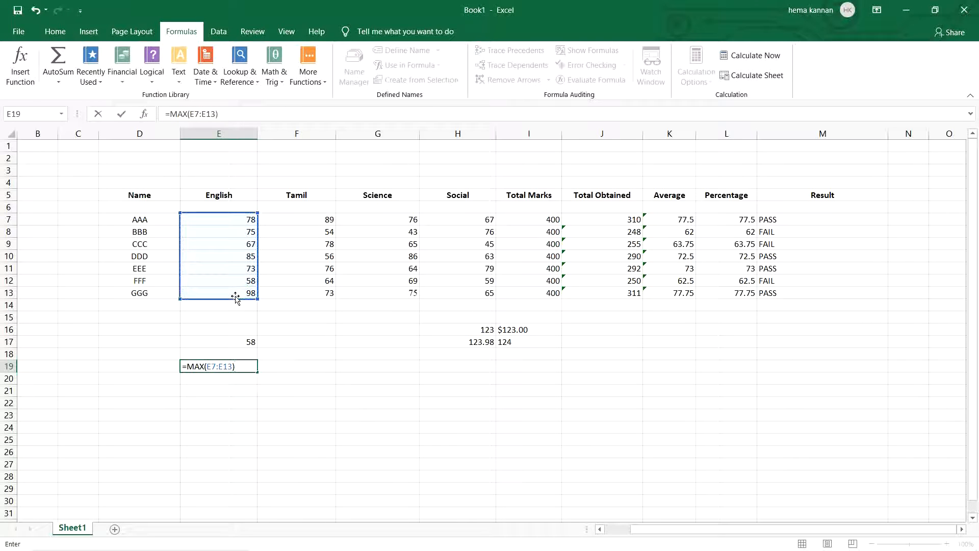
key("Return")
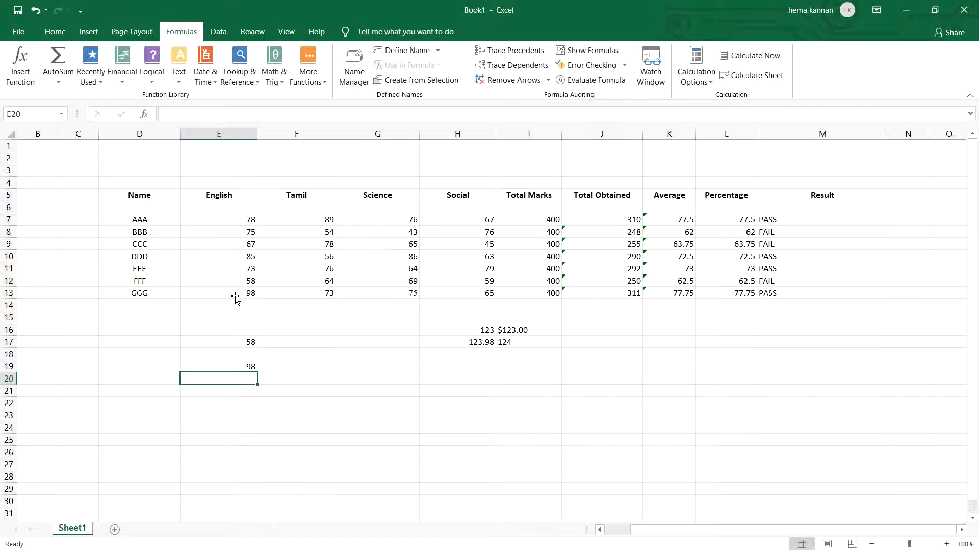
left_click(908, 378)
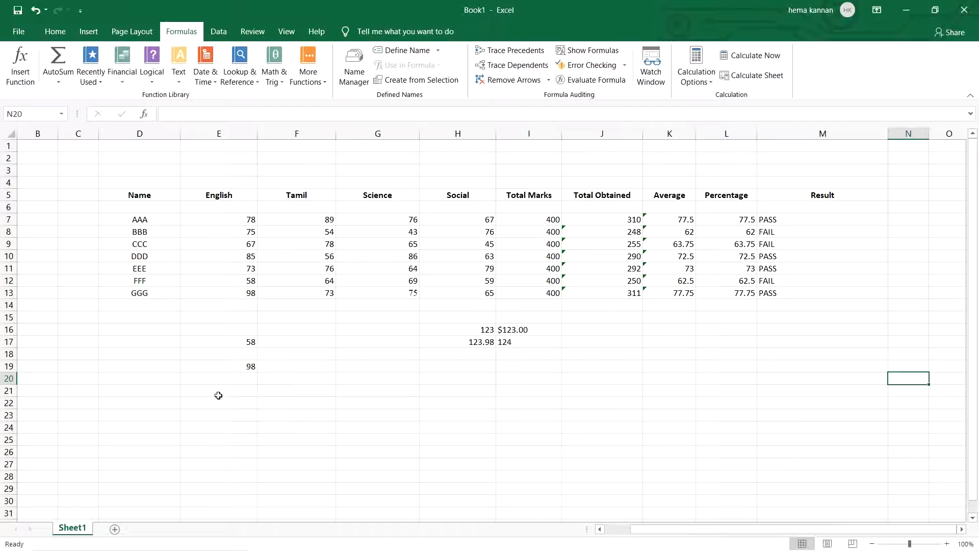
Step: Count the numeric cells among the names and English marks in cell E21 with the formula =COUNT(D7:E13)
left_click(126, 218)
left_click_drag(126, 218, 219, 290)
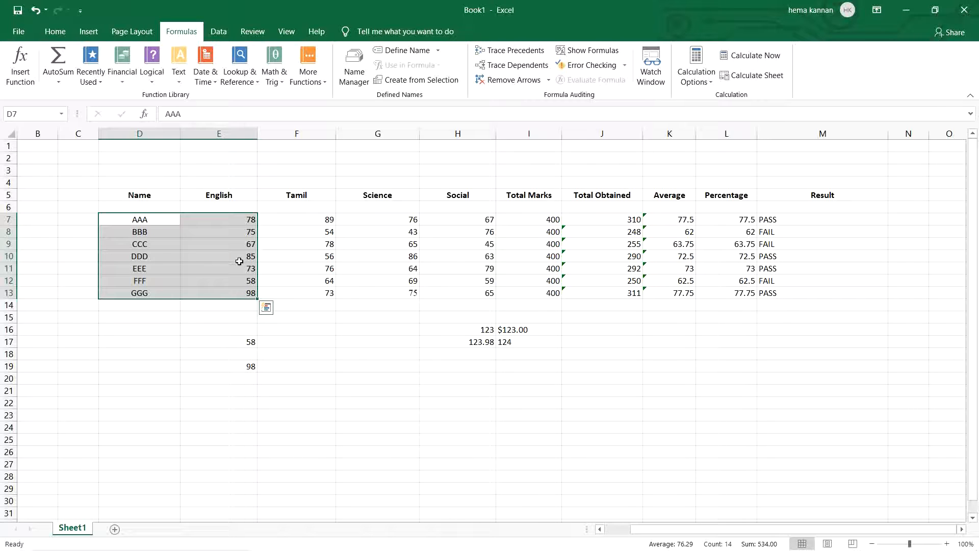
left_click(226, 390)
type("=")
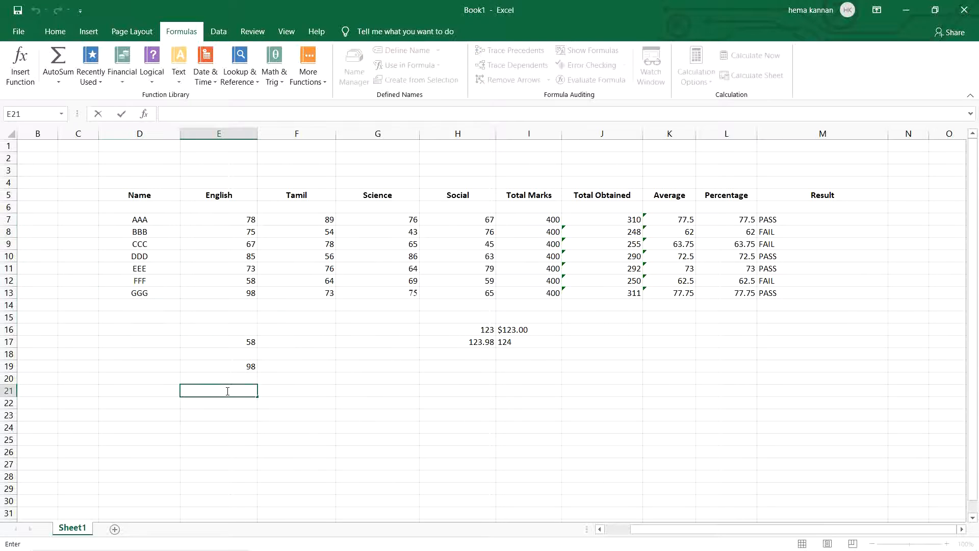
type("COUNT(")
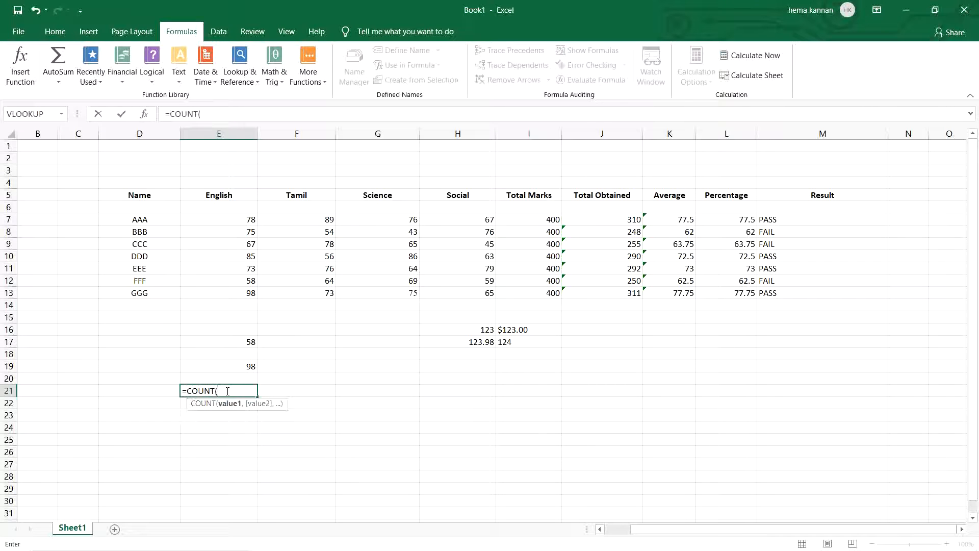
left_click_drag(131, 219, 226, 295)
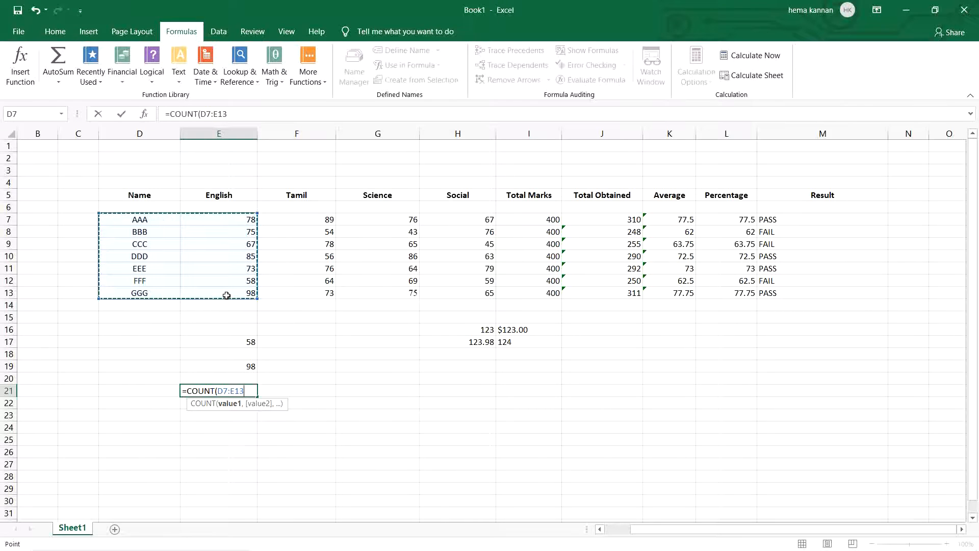
type(")")
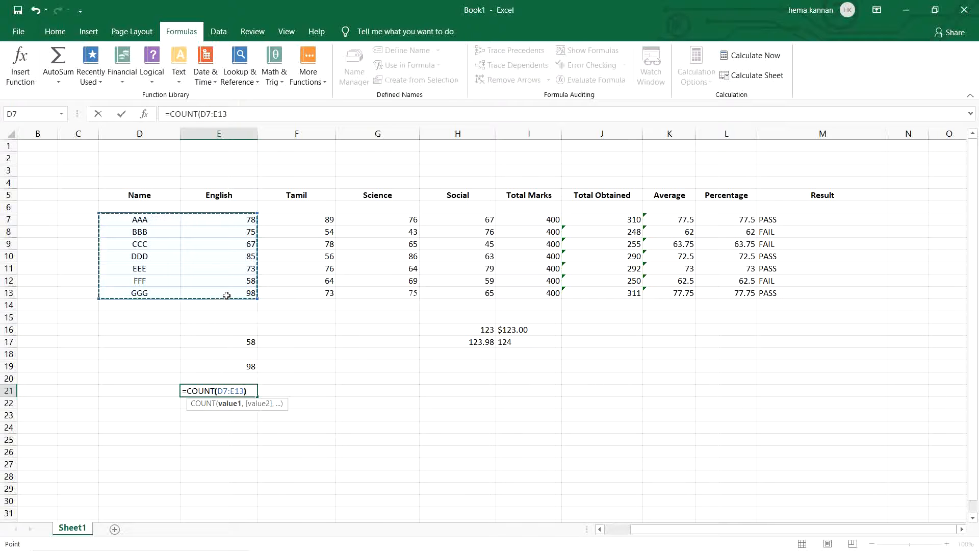
key("Return")
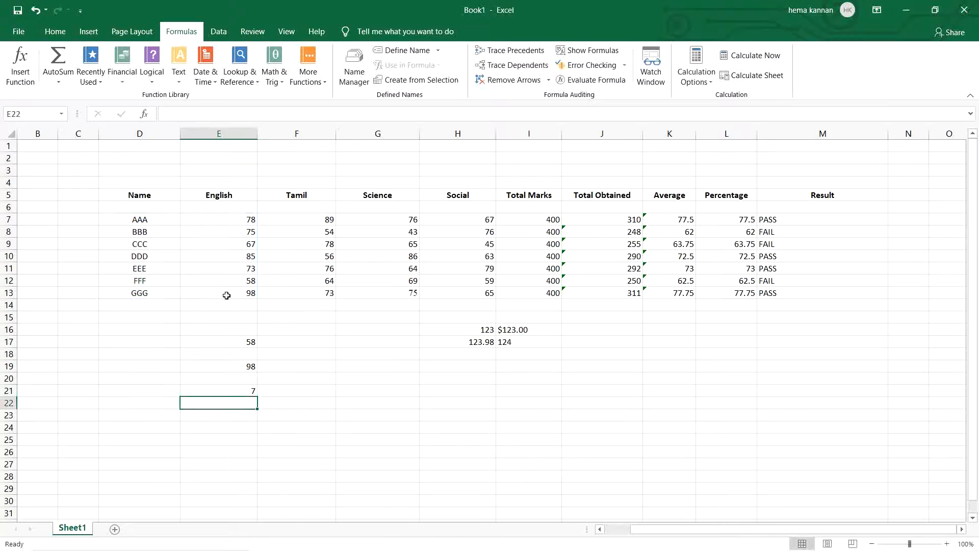
Step: Check the count formula in E21 against the English marks in E7:E13 and the full range D7:E13
left_click(227, 393)
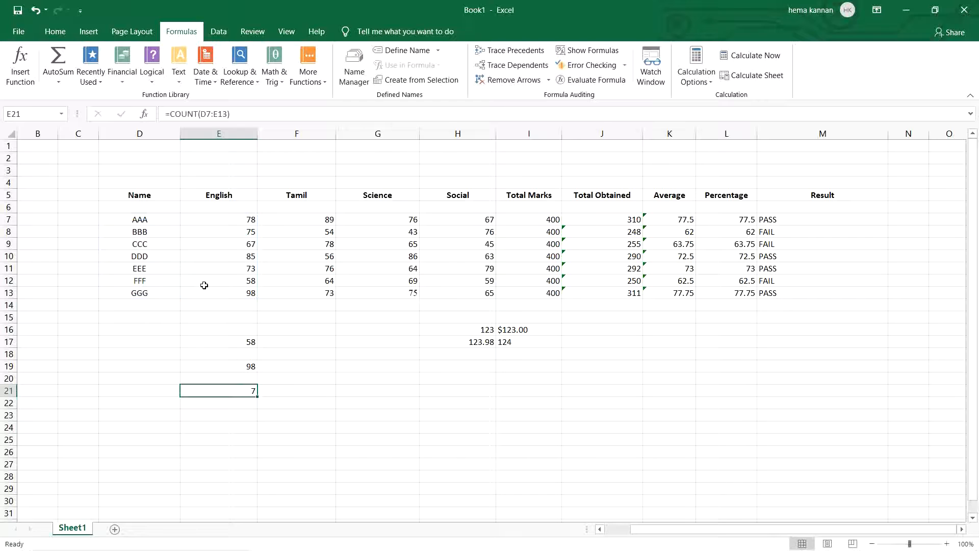
left_click_drag(188, 220, 197, 292)
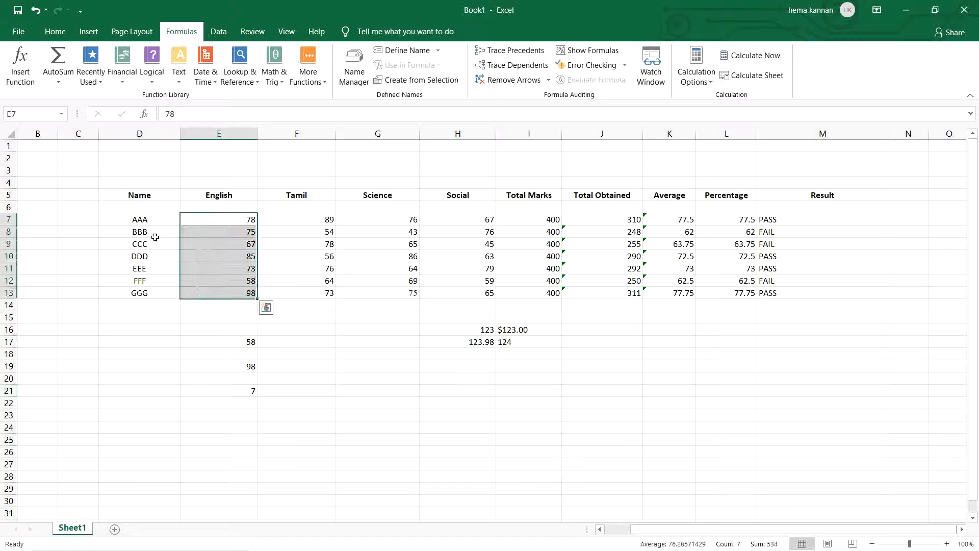
left_click_drag(120, 219, 207, 291)
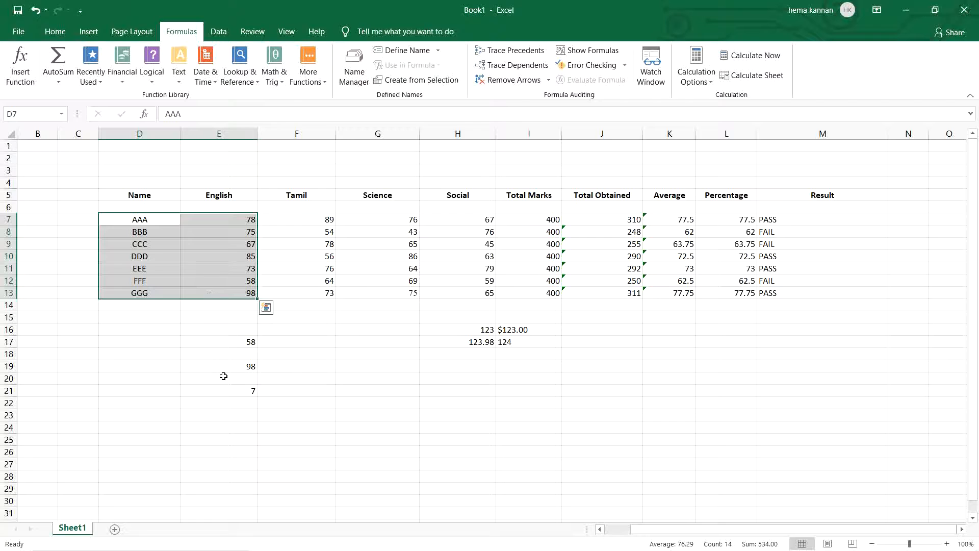
Step: Count the English marks equal to 85 in cell E23 with the formula =COUNTIF(E7:E13,85)
left_click(230, 416)
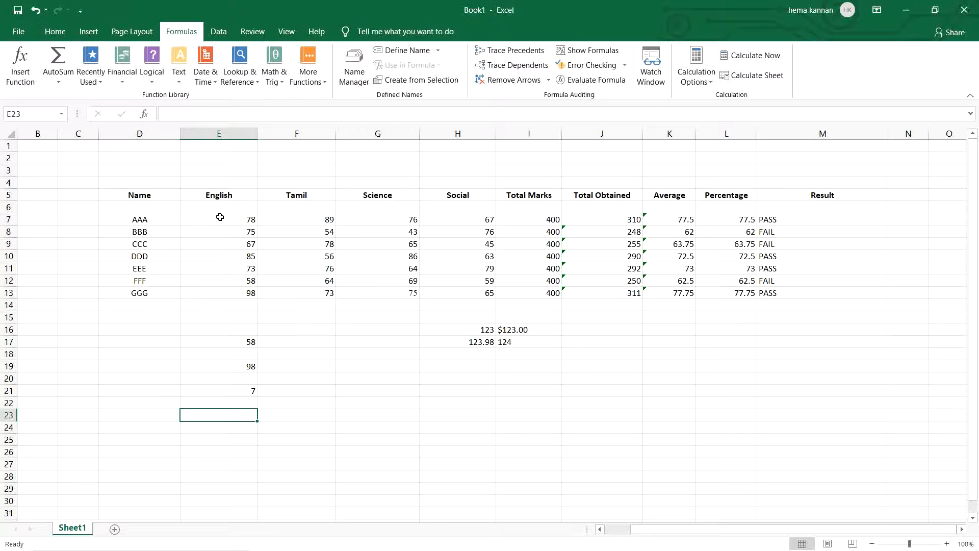
left_click_drag(221, 217, 235, 290)
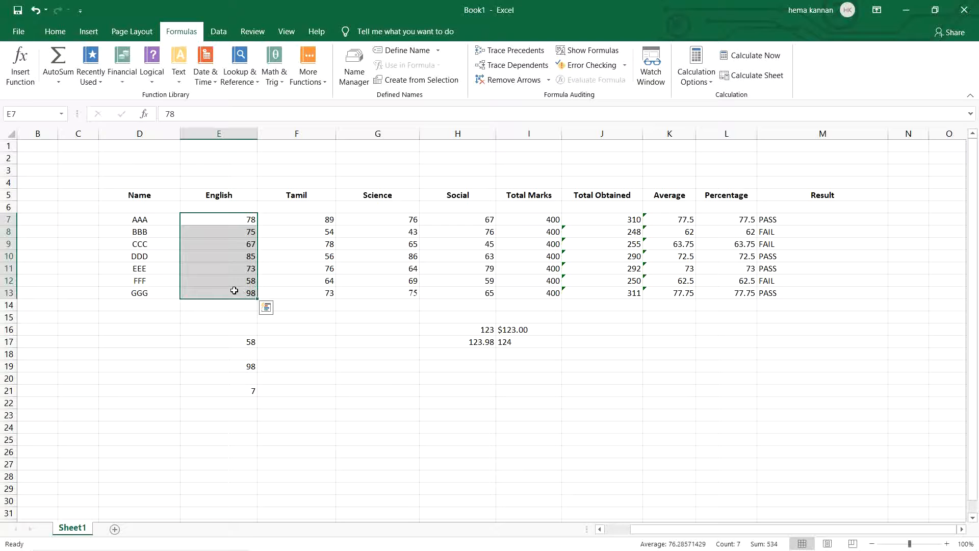
left_click(227, 255)
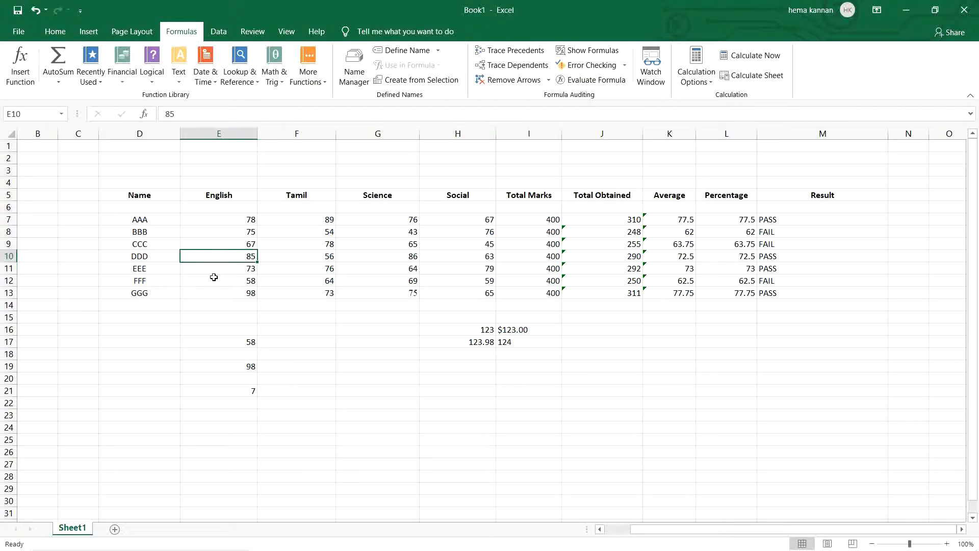
left_click(211, 407)
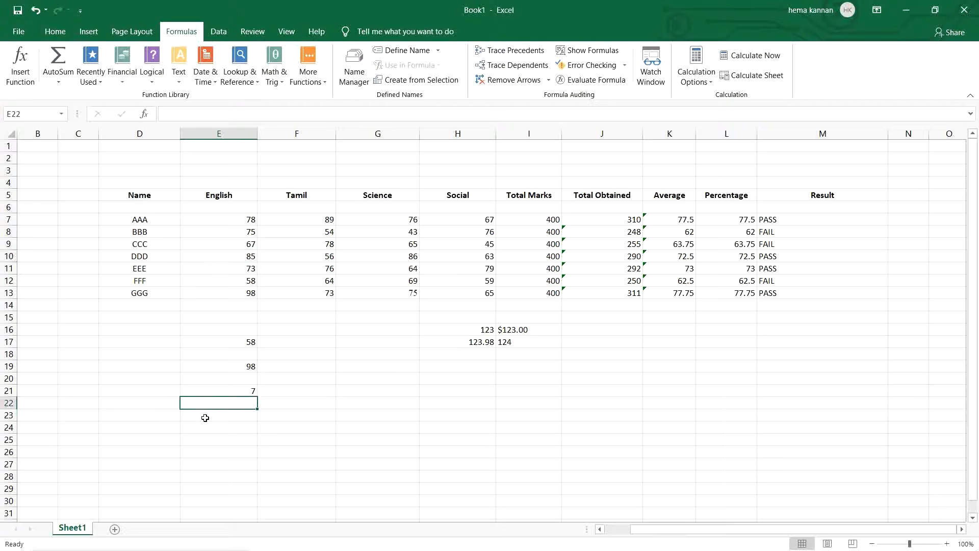
double_click(214, 414)
type("=")
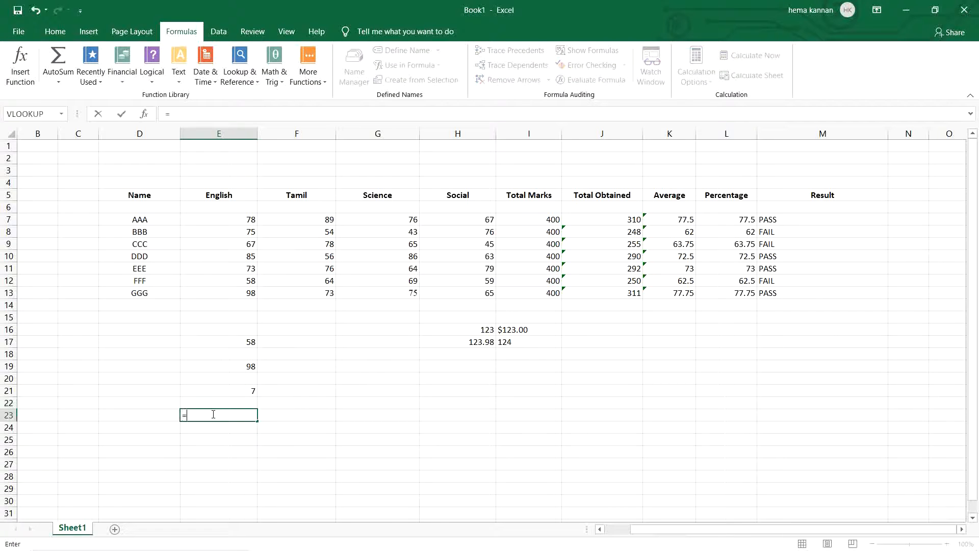
type("COUNT")
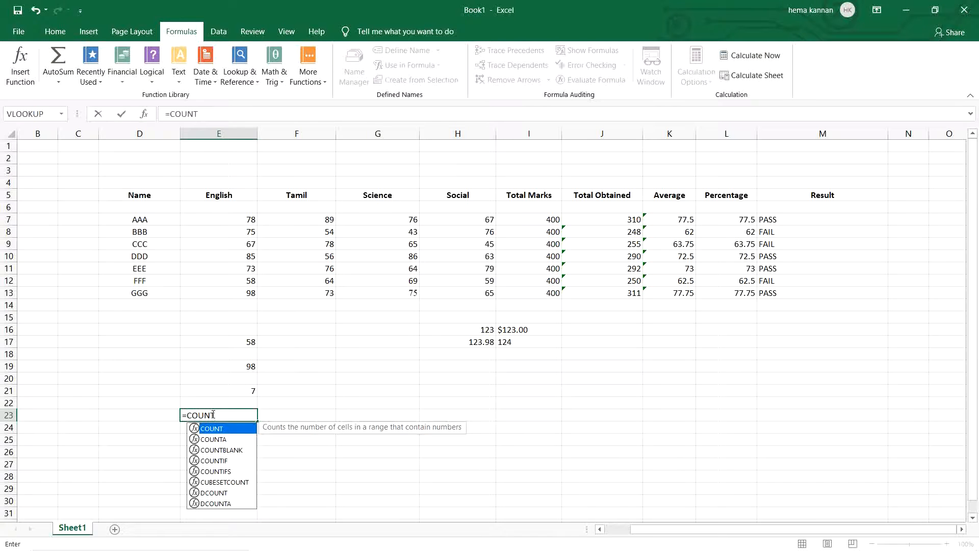
double_click(225, 460)
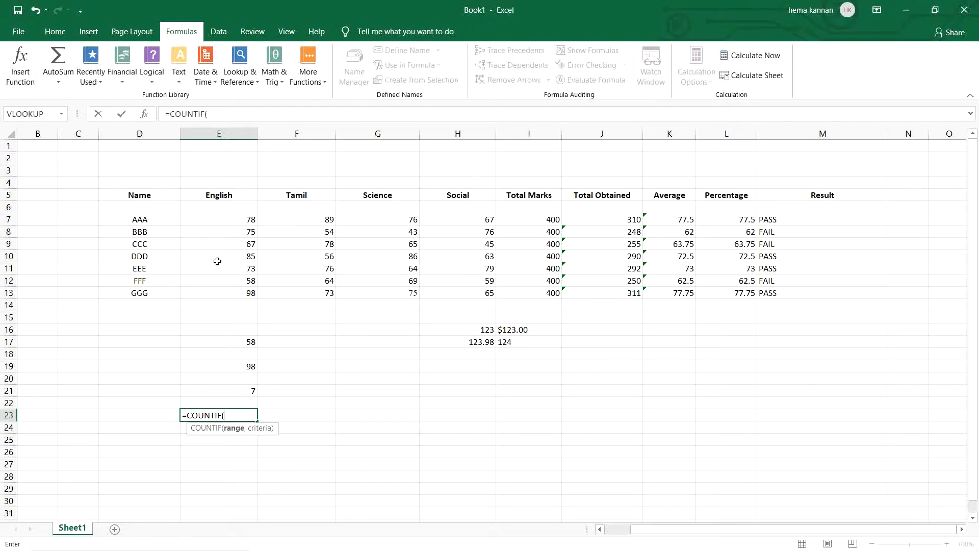
left_click(212, 220)
left_click_drag(215, 228, 217, 288)
type(",")
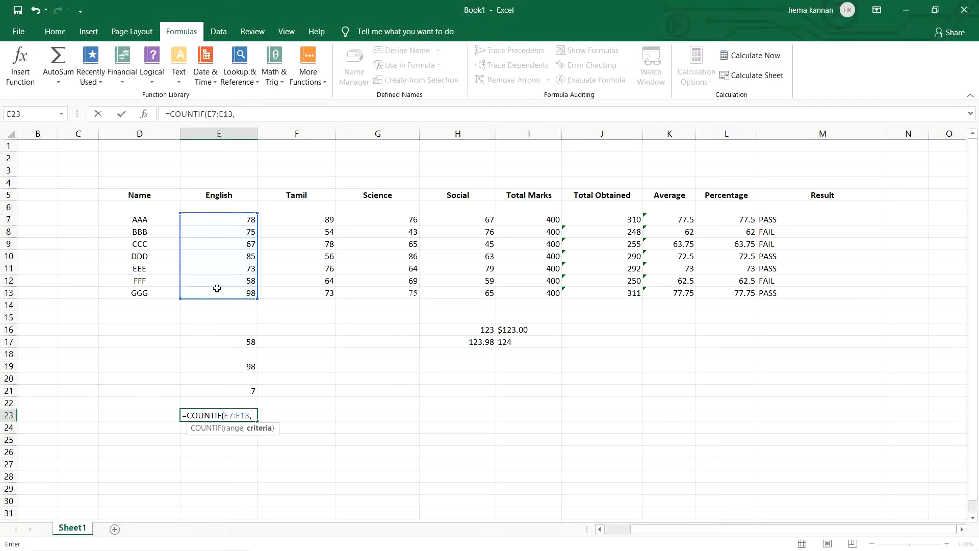
type("85)")
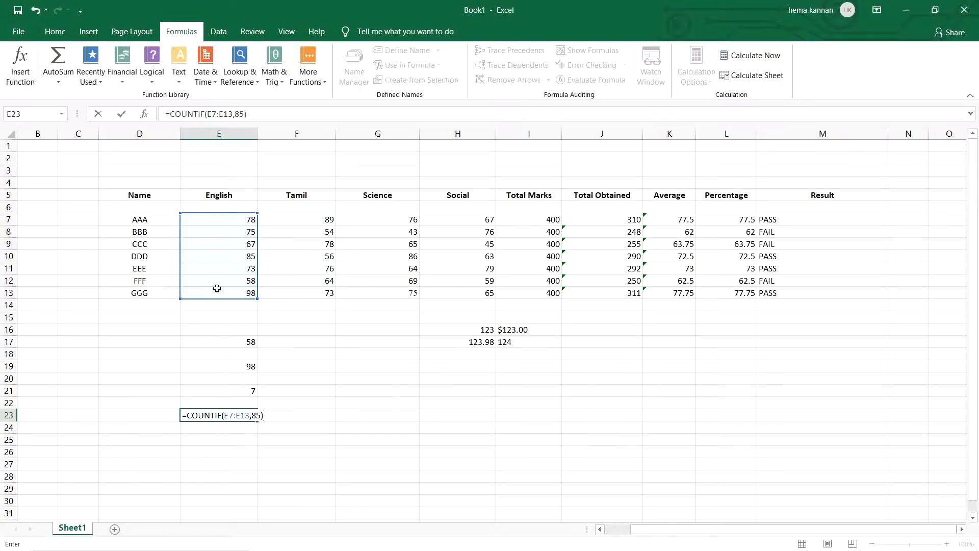
key("Return")
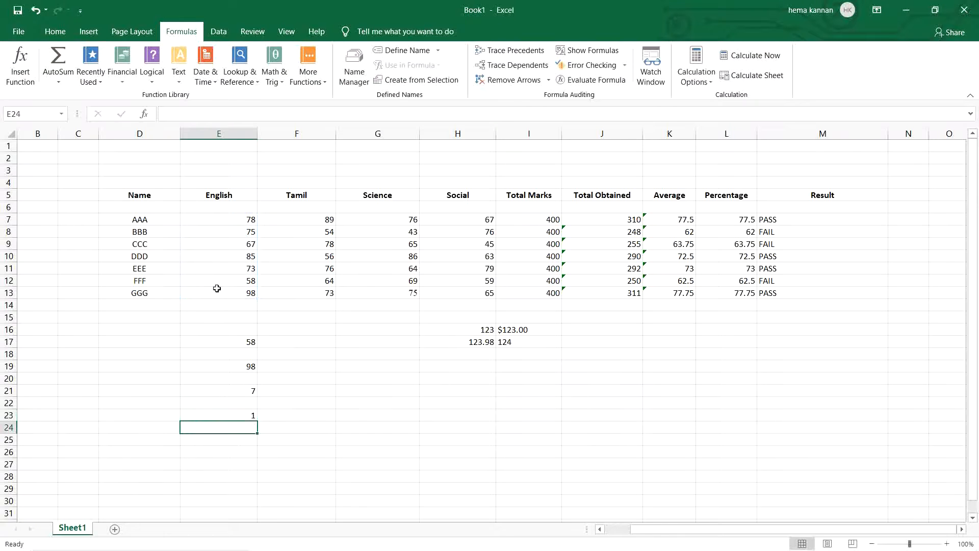
Step: Change student BBB's English mark in cell E8 to 85 to test the COUNTIF formula in E23
left_click(240, 415)
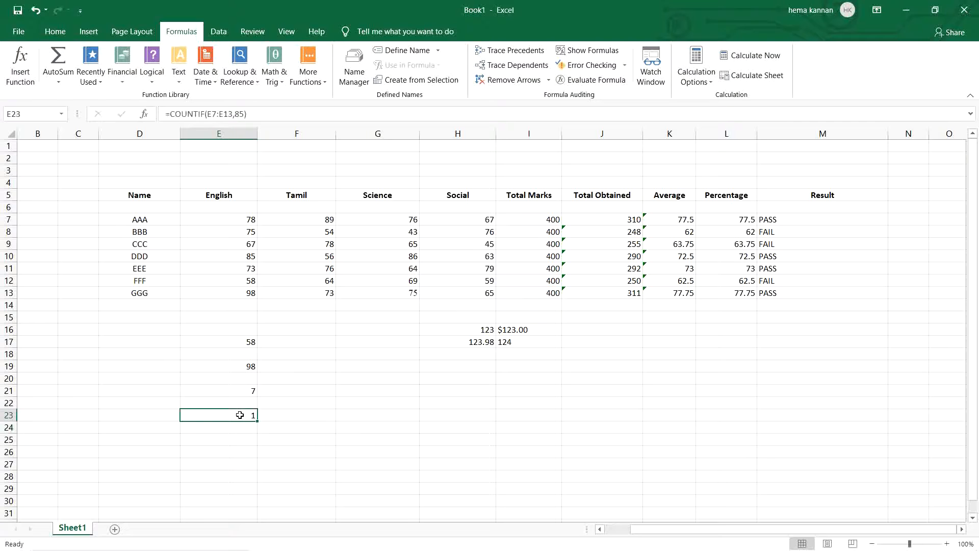
left_click(229, 256)
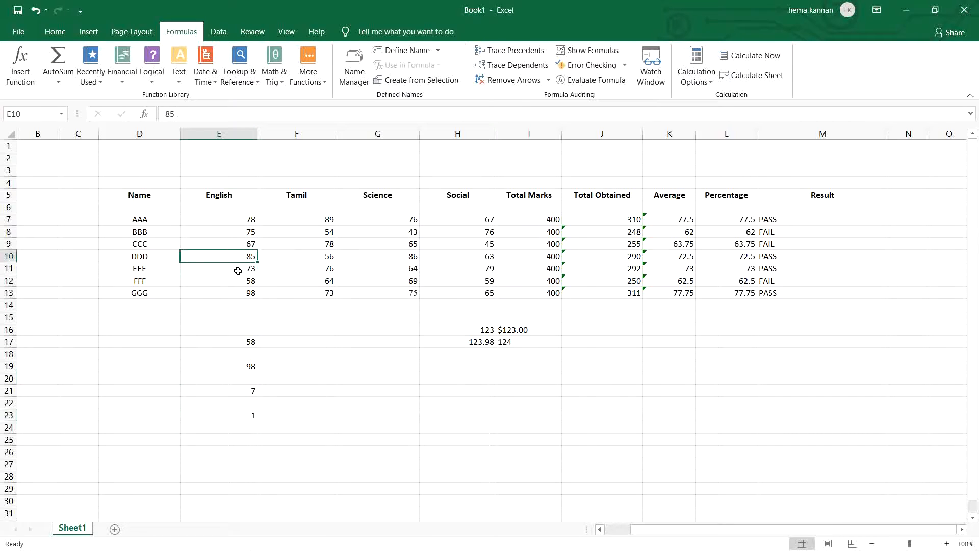
double_click(246, 232)
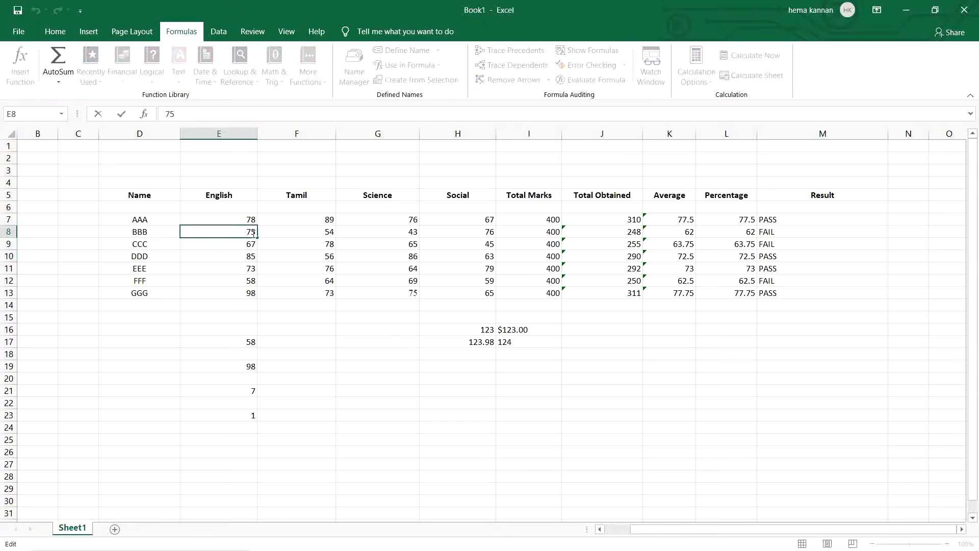
key("BackSpace")
type("8")
key("Return")
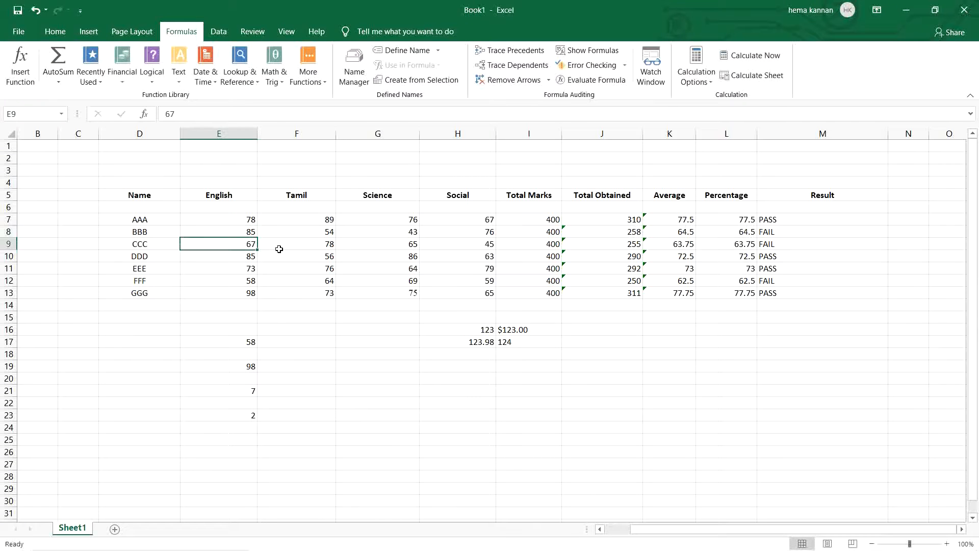
Step: Check the COUNTIF formula in E23 against the English marks in cells E8 and E10
left_click(234, 415)
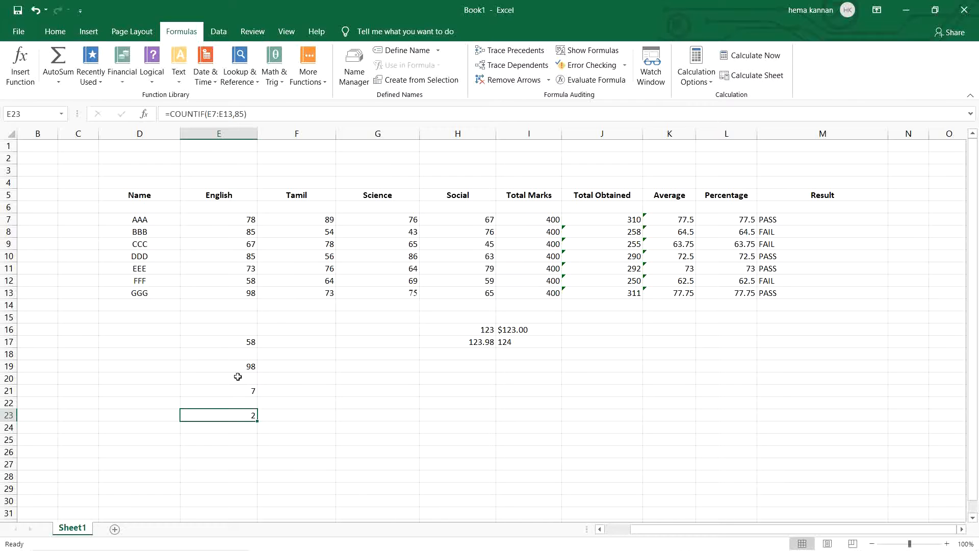
left_click(231, 232)
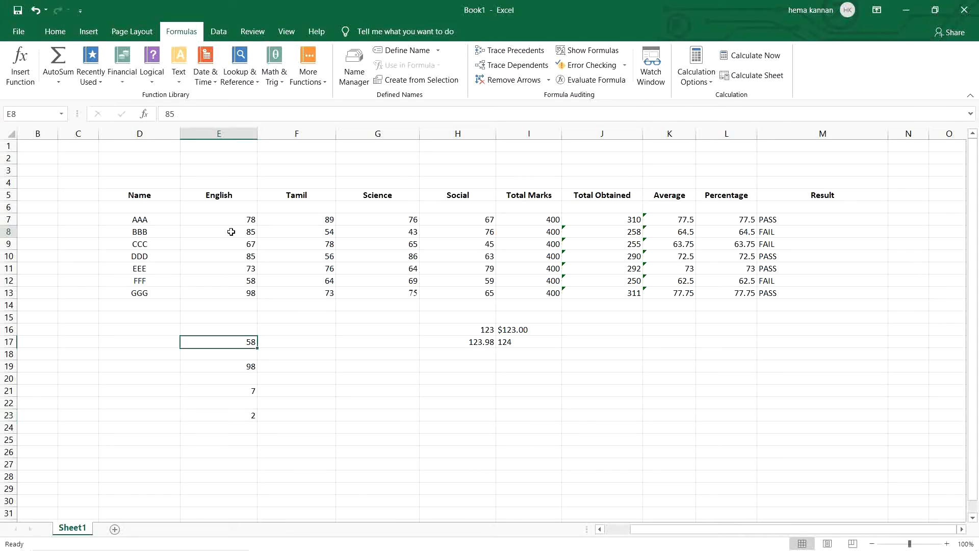
left_click(233, 258)
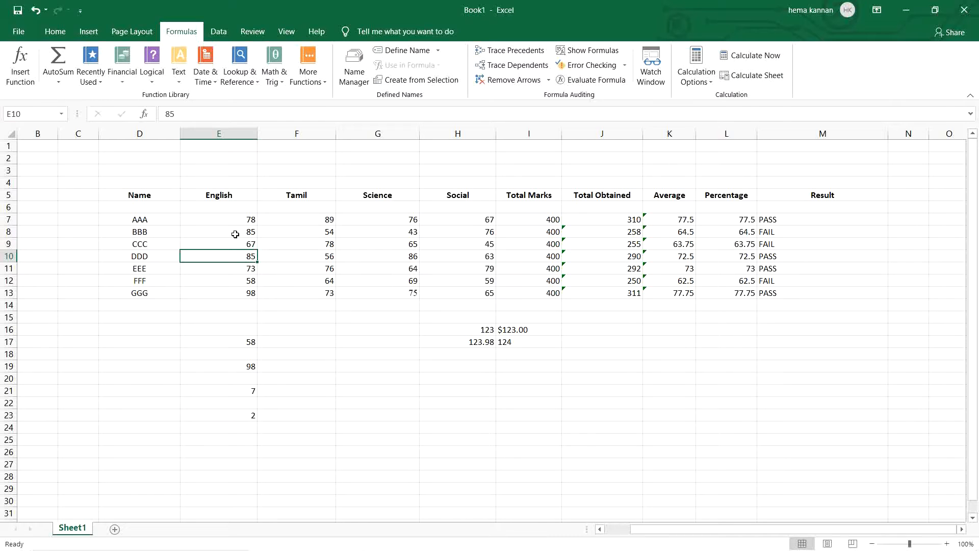
left_click(235, 234)
left_click(232, 258)
left_click(245, 413)
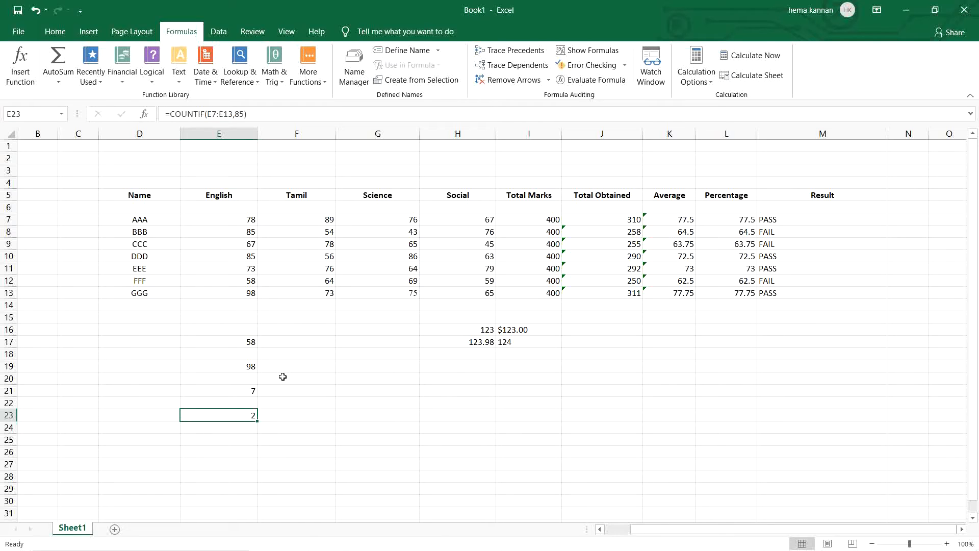
left_click(908, 414)
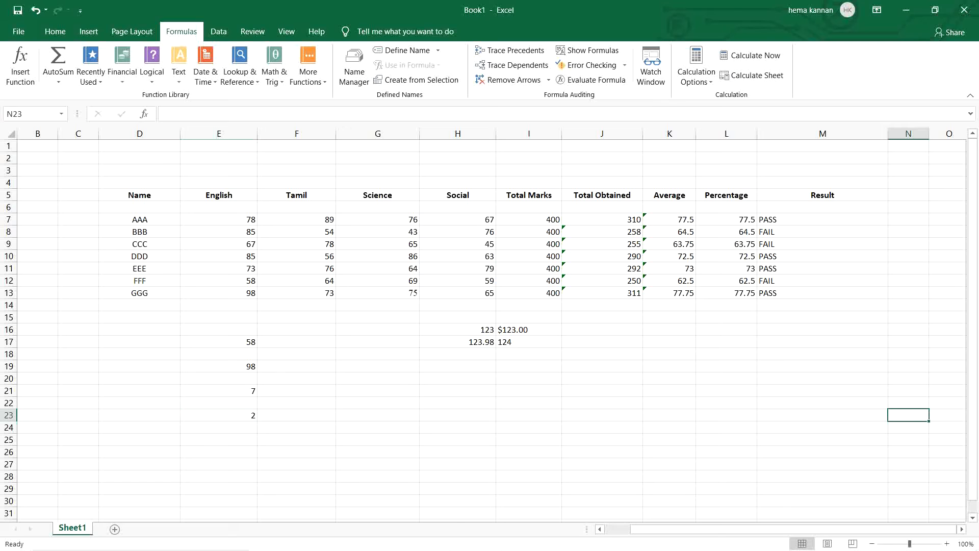